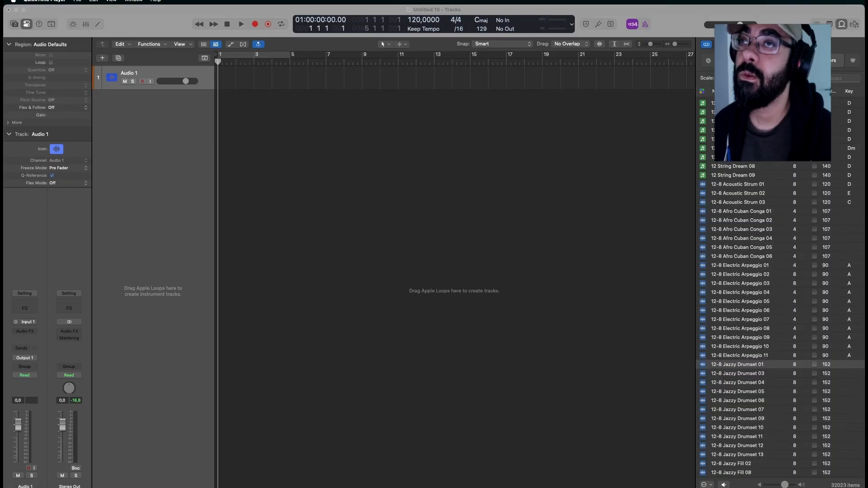
# - Filter the Apple Loops list to Piano instrument loops
pyautogui.click(820, 78)
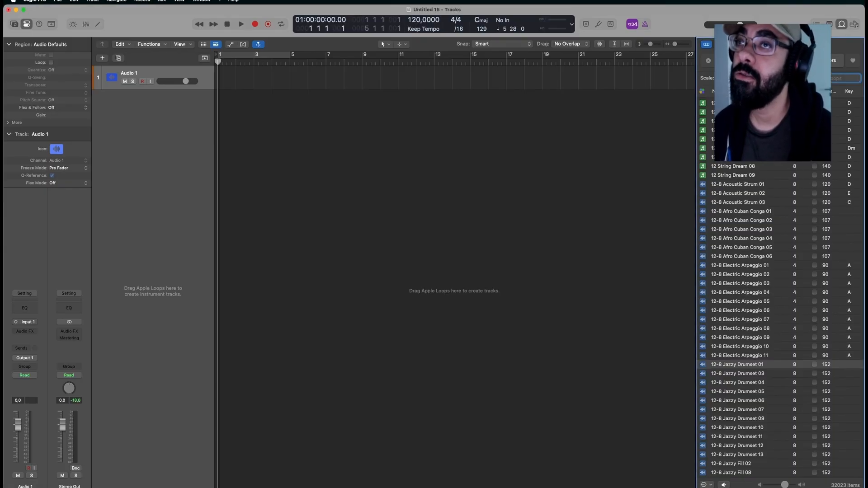
pyautogui.click(737, 60)
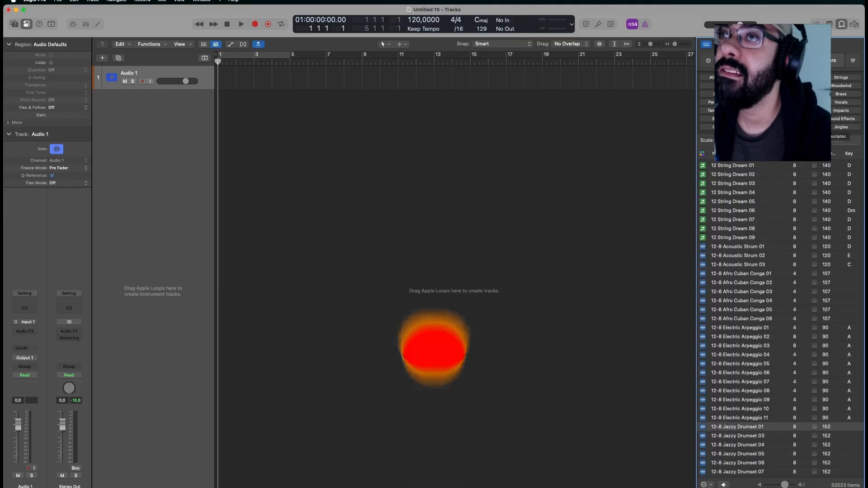
pyautogui.click(764, 122)
# - Audition 70s Rock Piano 06, Arpeggiated Piano 02 and Block Chords Piano 08 from the loop list at a lowered preview volume
pyautogui.click(727, 258)
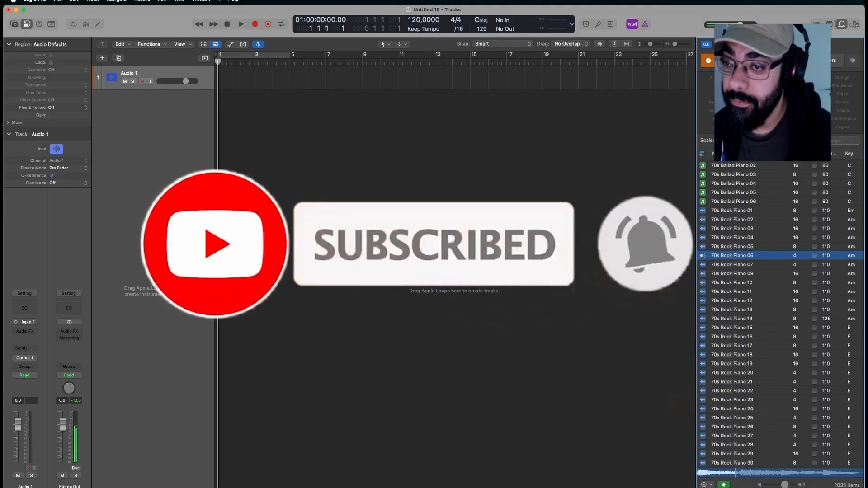
pyautogui.moveTo(785, 485); pyautogui.dragTo(778, 485)
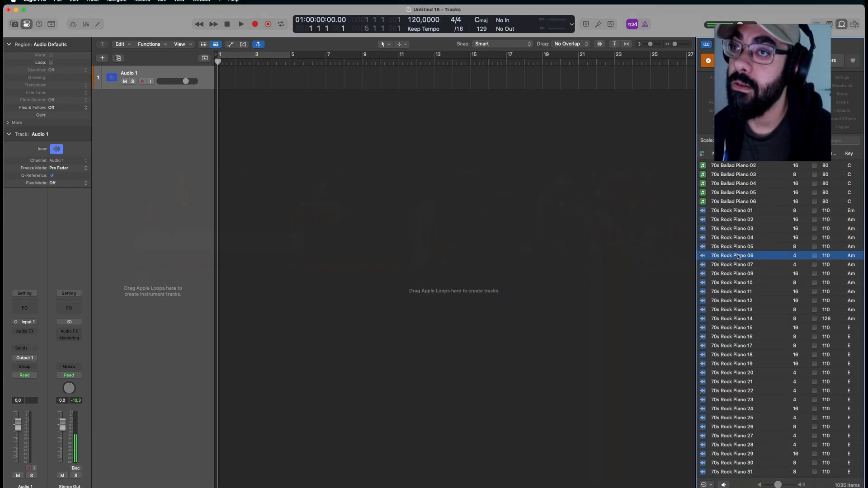
pyautogui.scroll(-10, 746, 294)
pyautogui.click(746, 320)
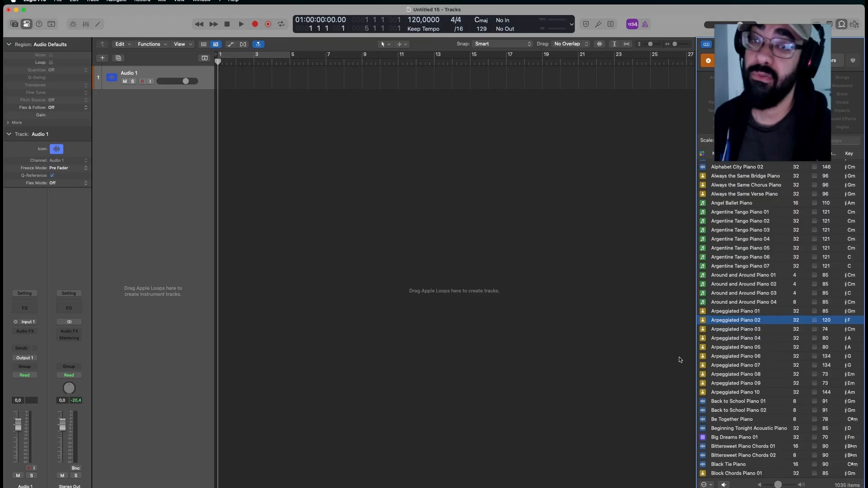
pyautogui.scroll(-10, 713, 381)
pyautogui.click(730, 324)
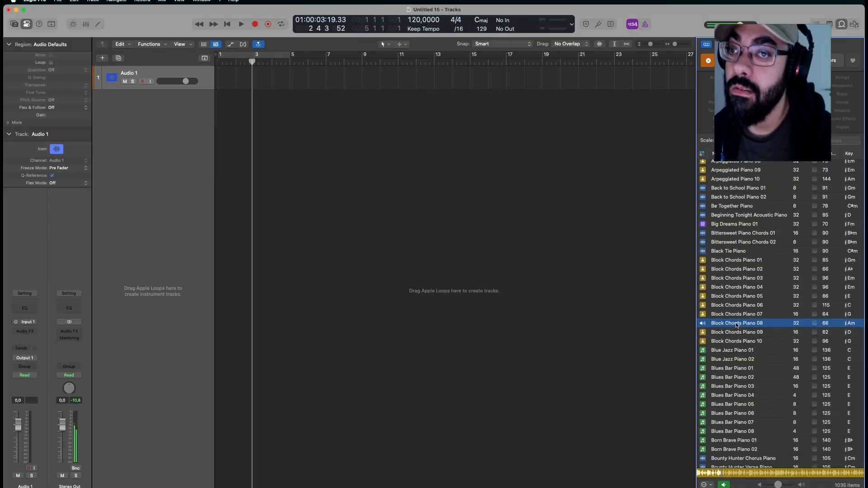
pyautogui.click(736, 325)
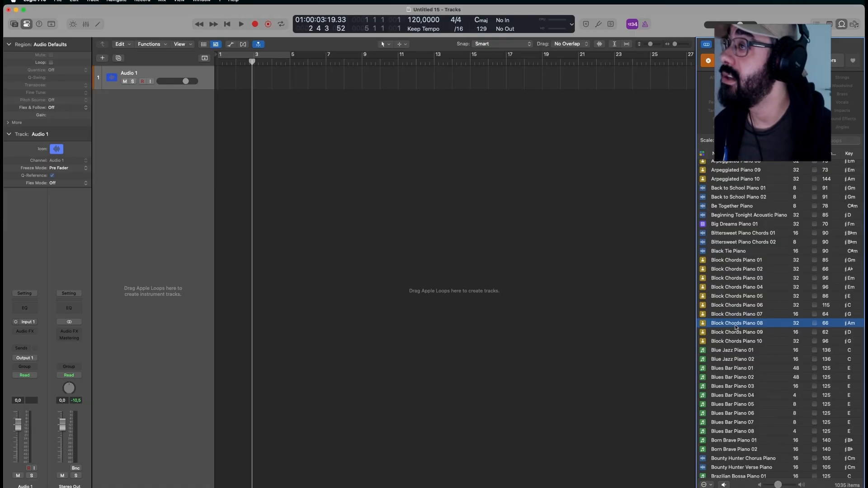
# - Import the Block Chords Piano 08 loop onto the audio track at bar 1 and delete its region
pyautogui.moveTo(726, 327); pyautogui.dragTo(221, 81)
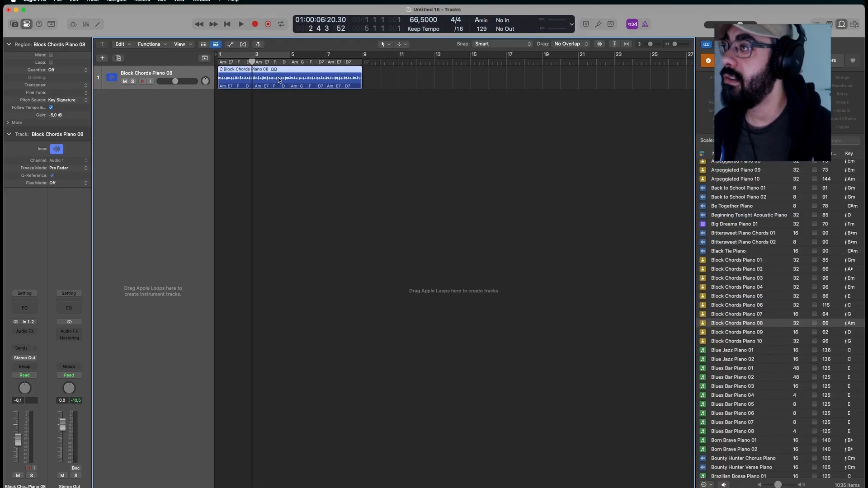
pyautogui.press('Delete')
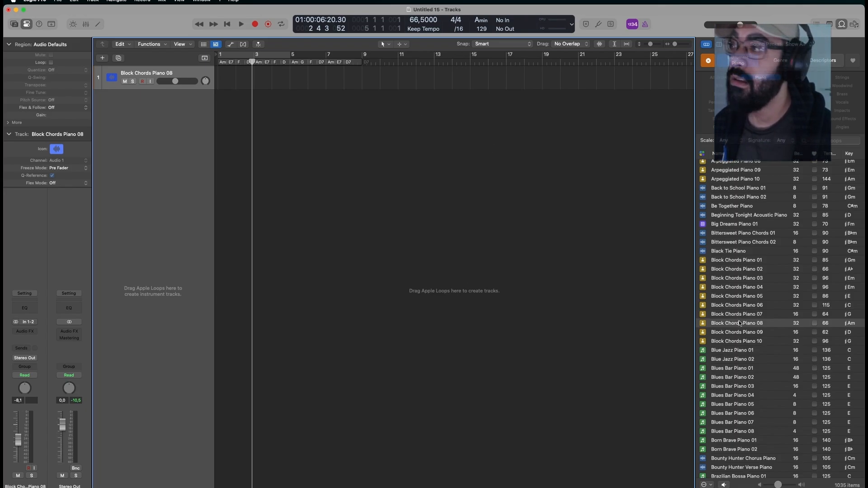
# - Load the Block Chords Piano 08 loop into Quick Sampler on a new track in Slice mode
pyautogui.moveTo(738, 320); pyautogui.dragTo(162, 121)
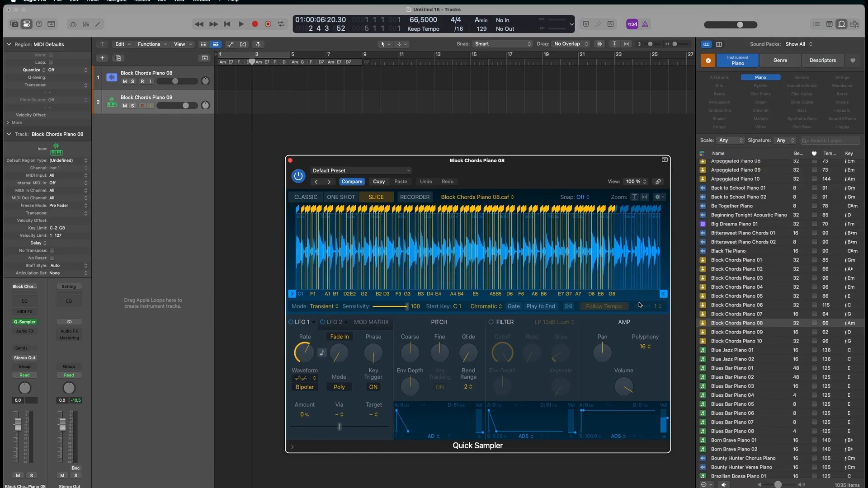
pyautogui.scroll(6, 485, 252)
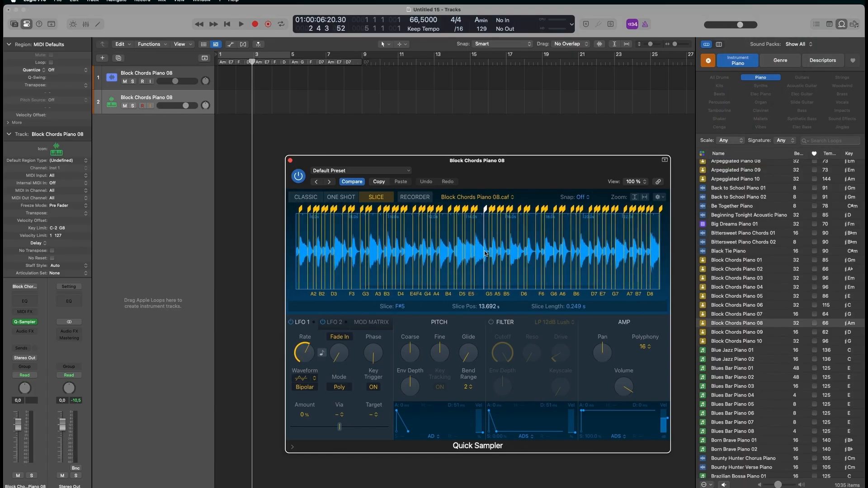
pyautogui.hscroll(-10, 485, 251)
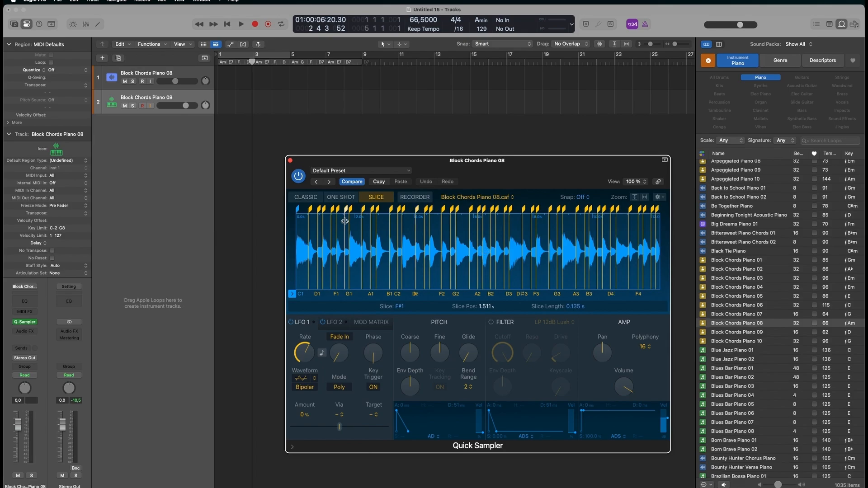
# - Set the Quick Sampler track's MIDI input to KeyLab 49 mk3 MIDI and try raising the sampler's fine pitch
pyautogui.click(61, 177)
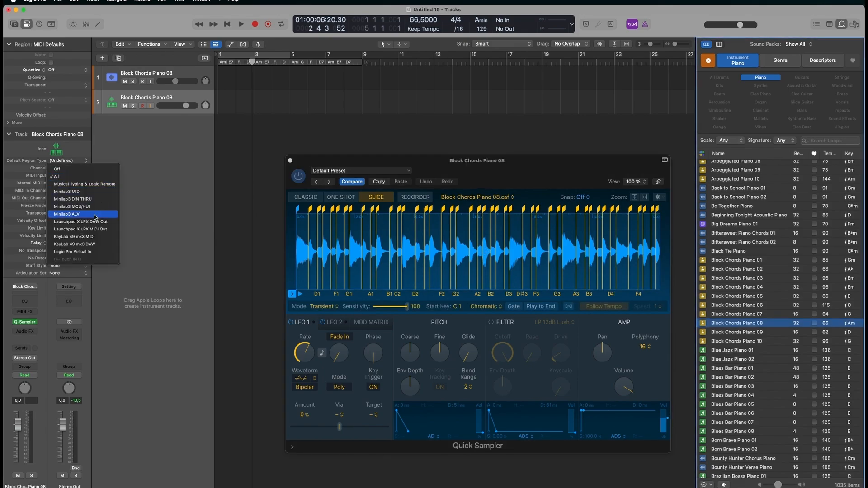
pyautogui.click(91, 236)
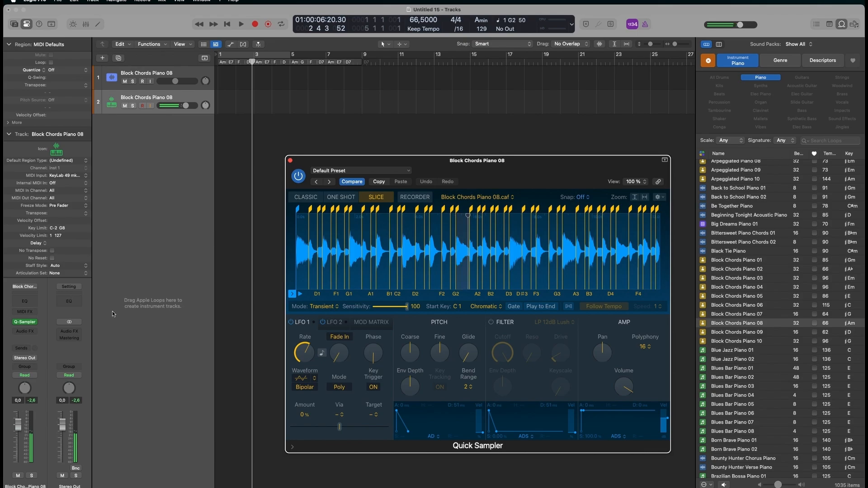
pyautogui.moveTo(439, 352); pyautogui.dragTo(439, 297)
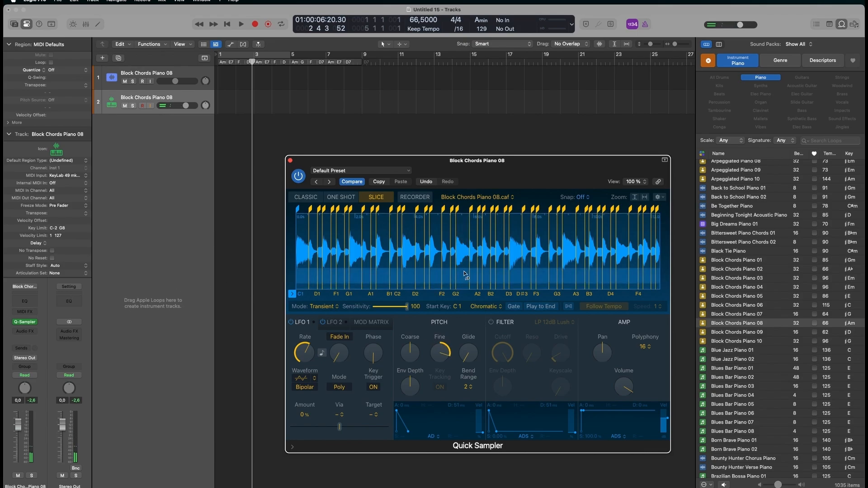
pyautogui.moveTo(437, 371); pyautogui.dragTo(433, 400)
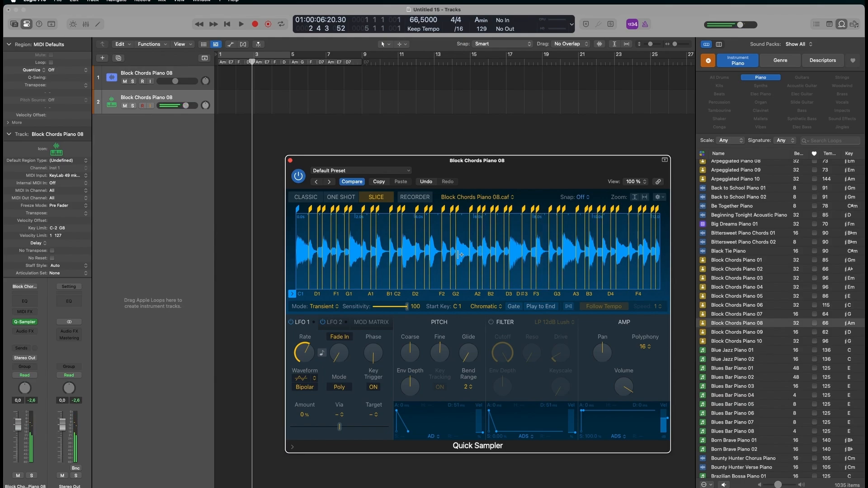
pyautogui.press('Return')
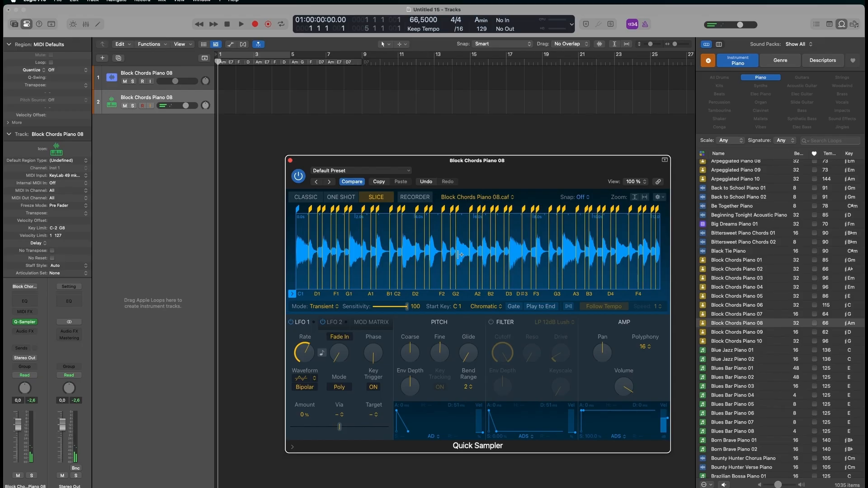
pyautogui.press('r')
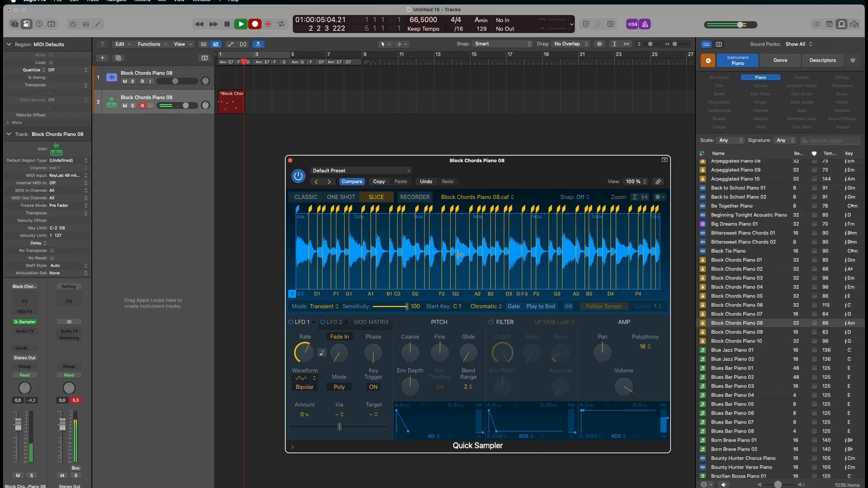
pyautogui.press('space')
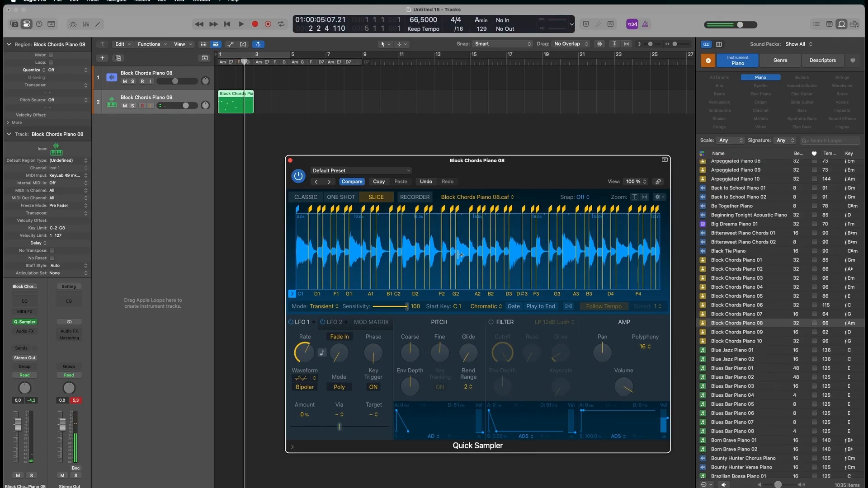
pyautogui.click(235, 105)
pyautogui.press('Delete')
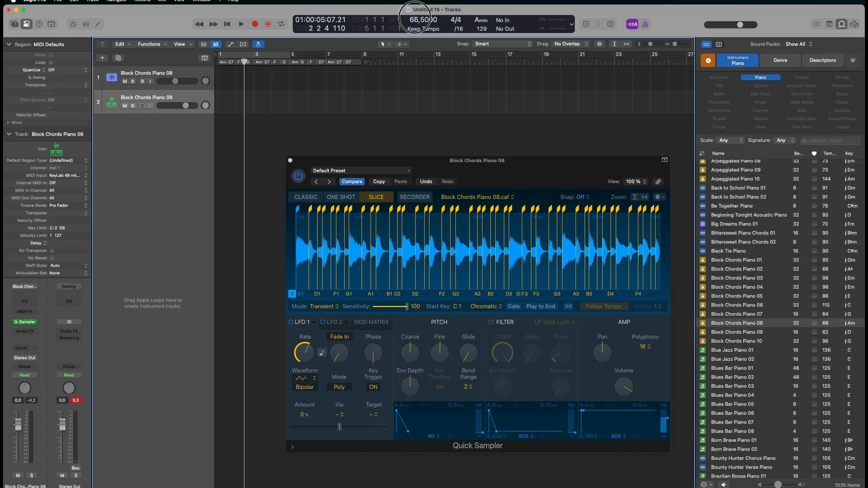
# - Set the project tempo to 120 and record a MIDI take of the piano slices from bar 1 to about bar 7
pyautogui.doubleClick(414, 19)
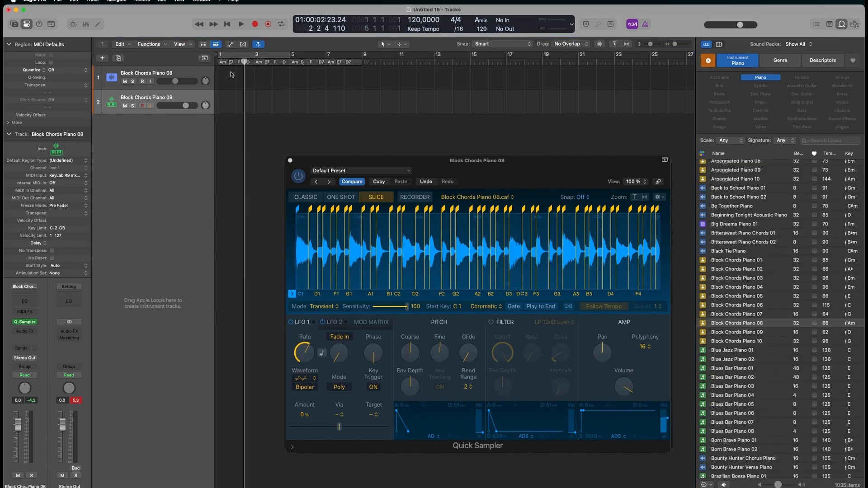
pyautogui.press('Return')
pyautogui.press('r')
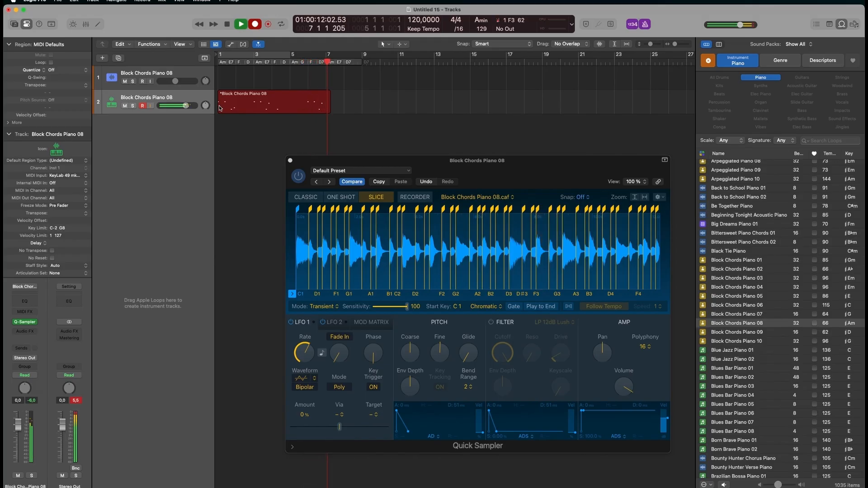
pyautogui.press('space')
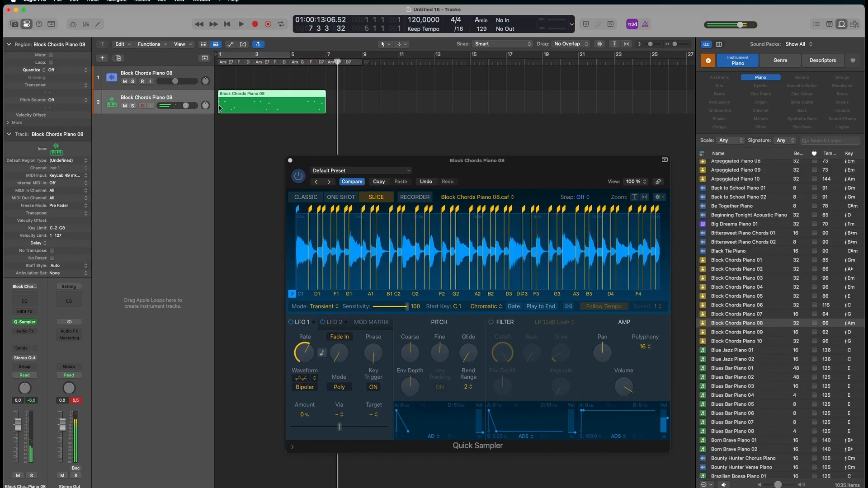
# - Split the recorded MIDI region just before bar 6, at 5 4 4 1, and delete the part preceding the split
pyautogui.click(308, 95)
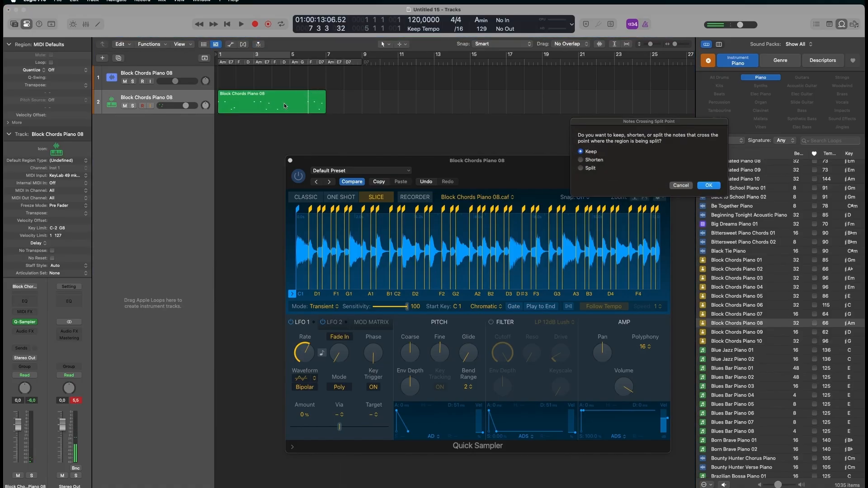
pyautogui.press('Return')
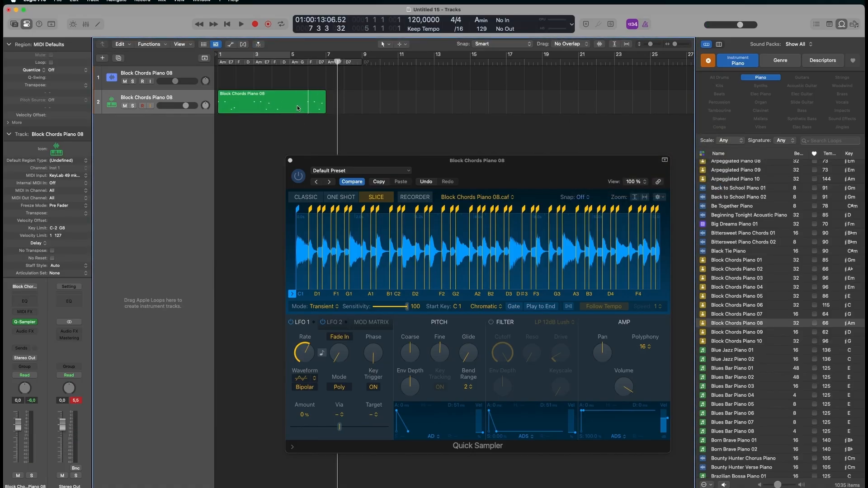
pyautogui.scroll(5, 297, 108)
pyautogui.keyDown('super'); pyautogui.doubleClick(346, 94); pyautogui.keyUp('super')
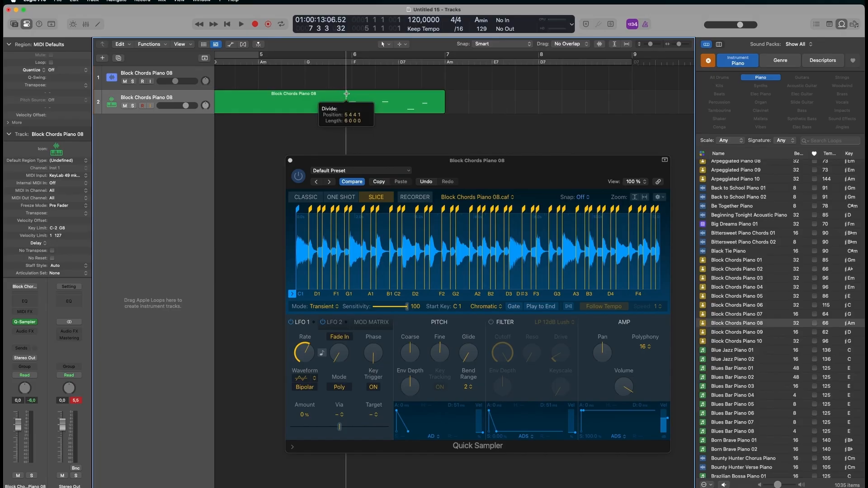
pyautogui.press('a')
pyautogui.press('a')
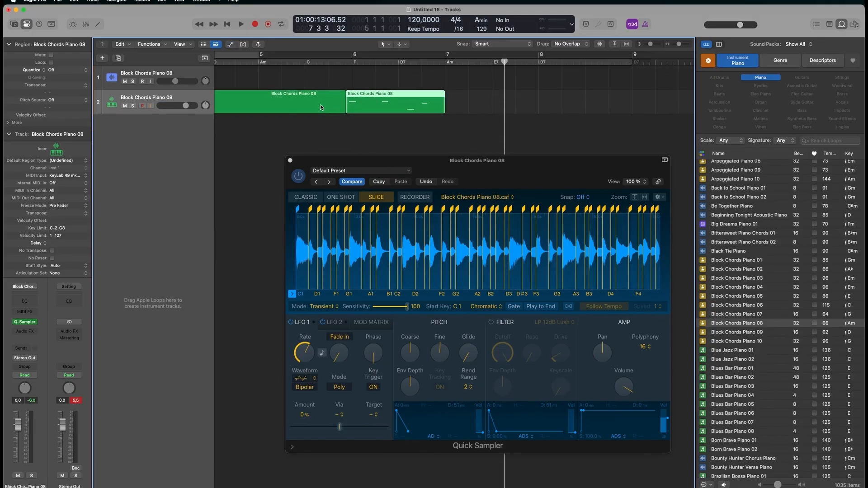
pyautogui.press('Delete')
pyautogui.scroll(5, 350, 103)
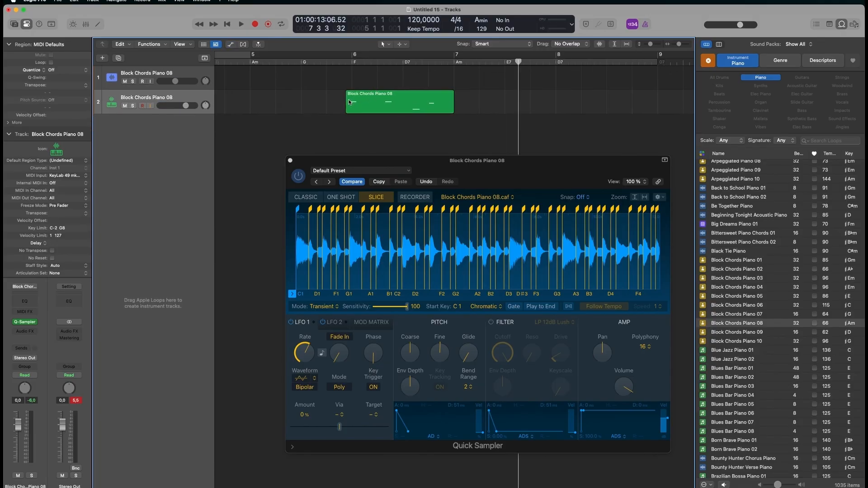
# - Open the remaining region in the Piano Roll and quantize all four notes to 1/16 notes
pyautogui.click(368, 102)
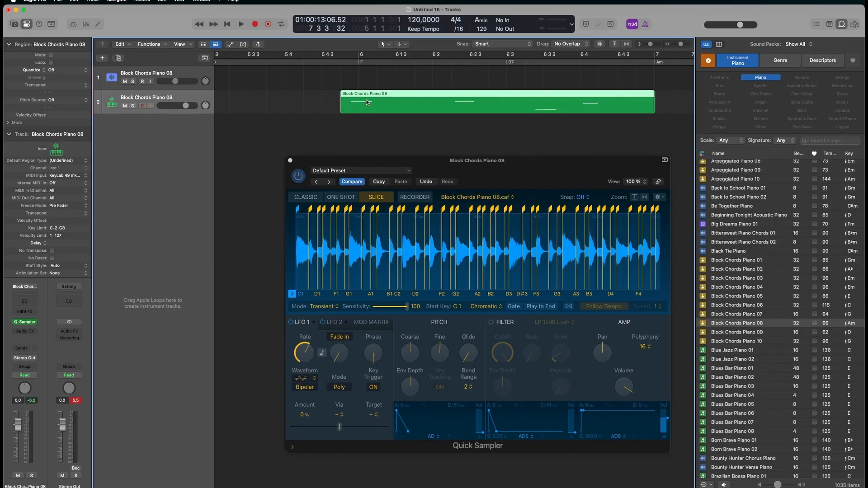
pyautogui.doubleClick(366, 109)
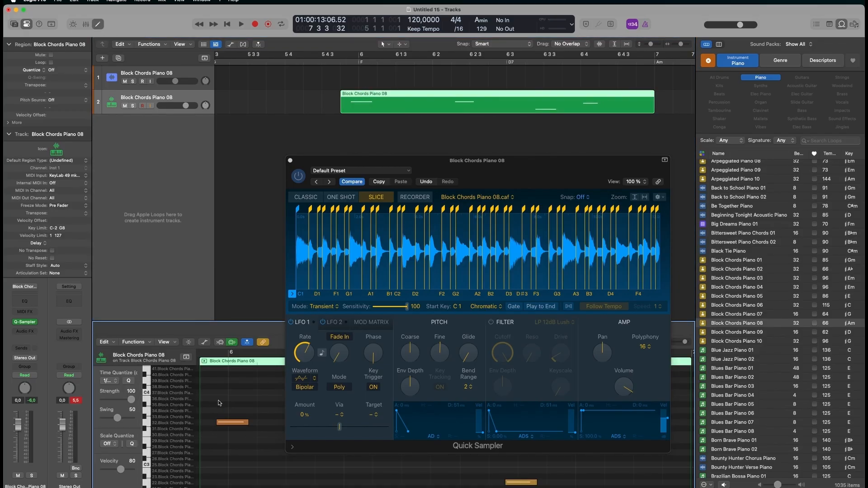
pyautogui.press('super+a')
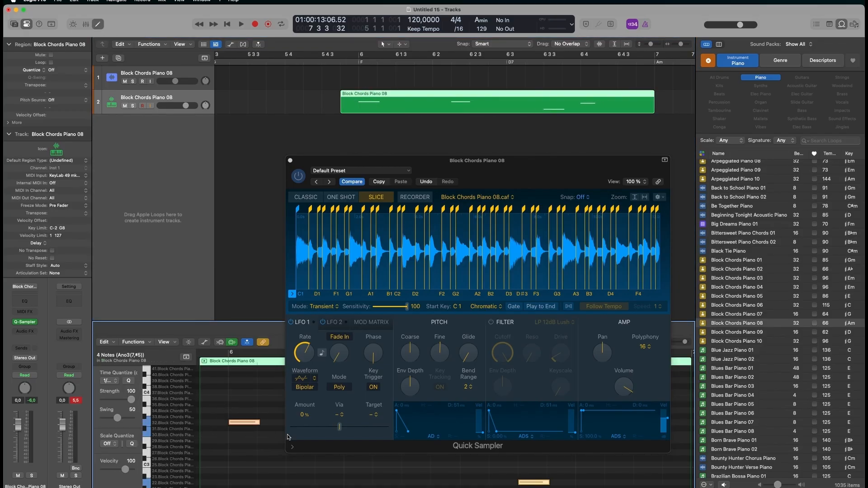
# - Split the region at 5 4 4 190 and delete the empty sliver before the first note
pyautogui.keyDown('super'); pyautogui.doubleClick(355, 97); pyautogui.keyUp('super')
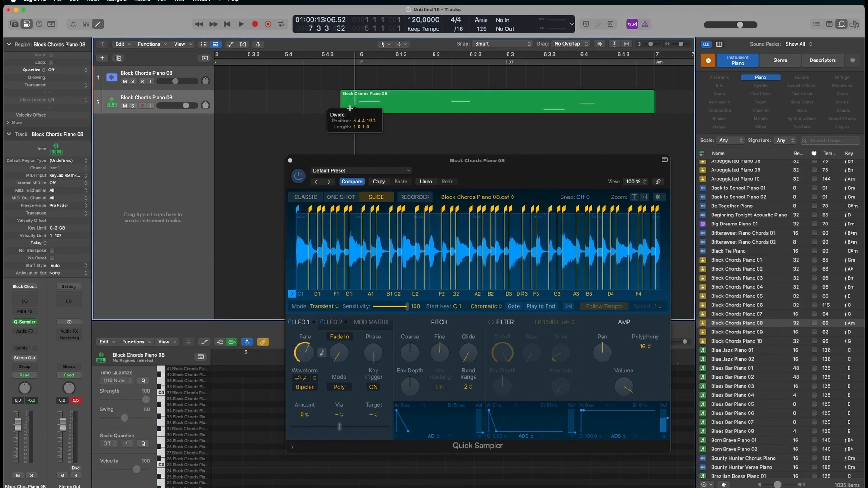
pyautogui.click(350, 108)
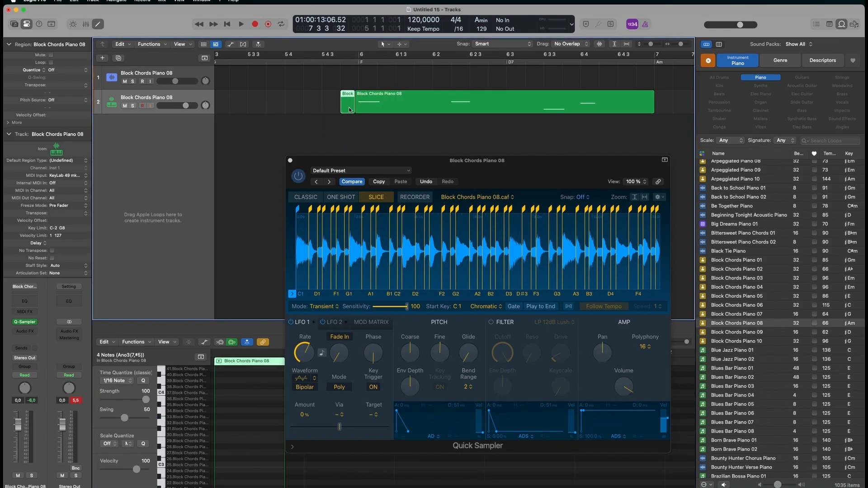
pyautogui.press('Delete')
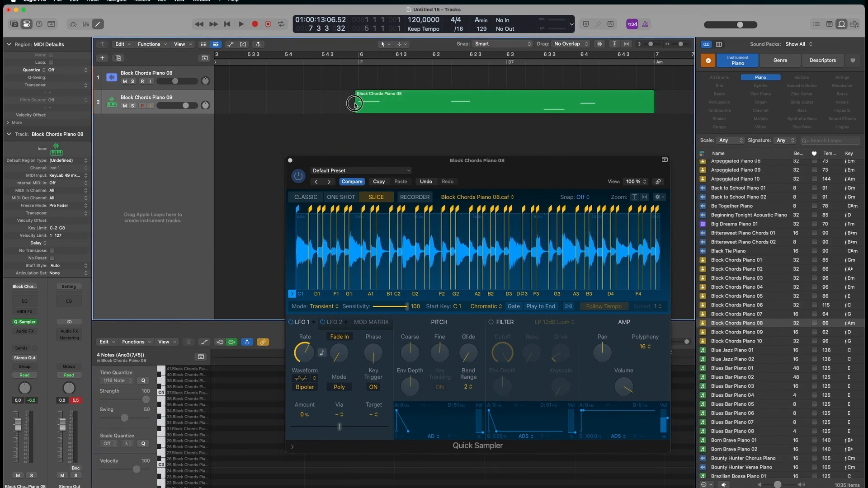
pyautogui.click(358, 103)
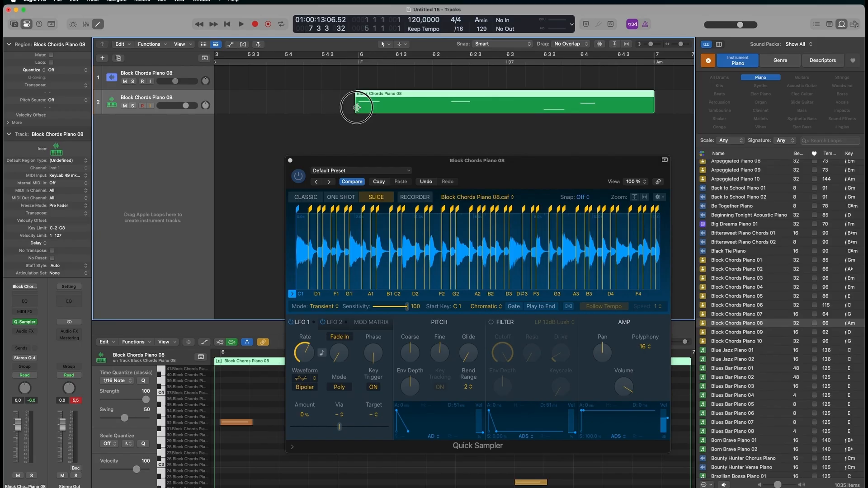
# - Align the trimmed MIDI region to the bar line and move it to the start of bar 1
pyautogui.moveTo(357, 108); pyautogui.dragTo(360, 109)
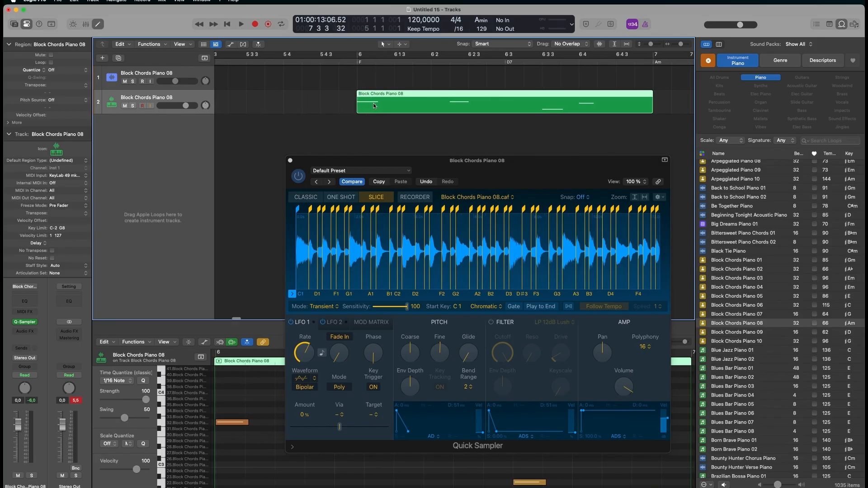
pyautogui.press('c')
pyautogui.press('space')
pyautogui.press('space')
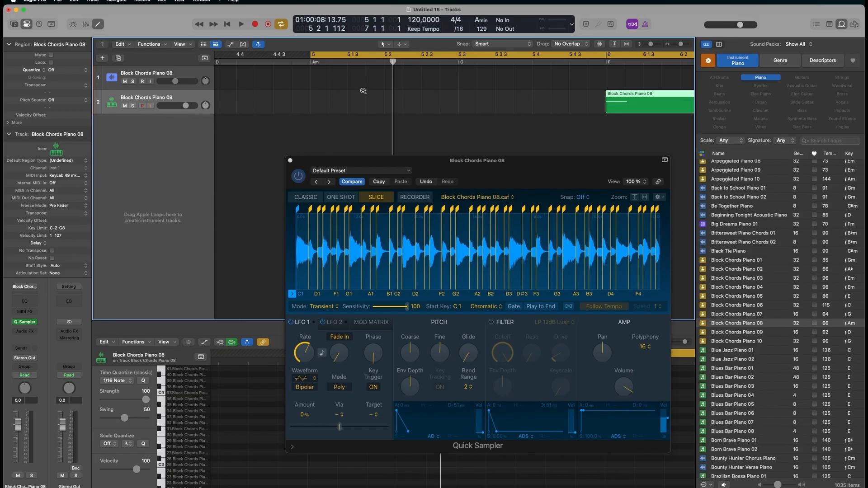
pyautogui.scroll(-10, 361, 91)
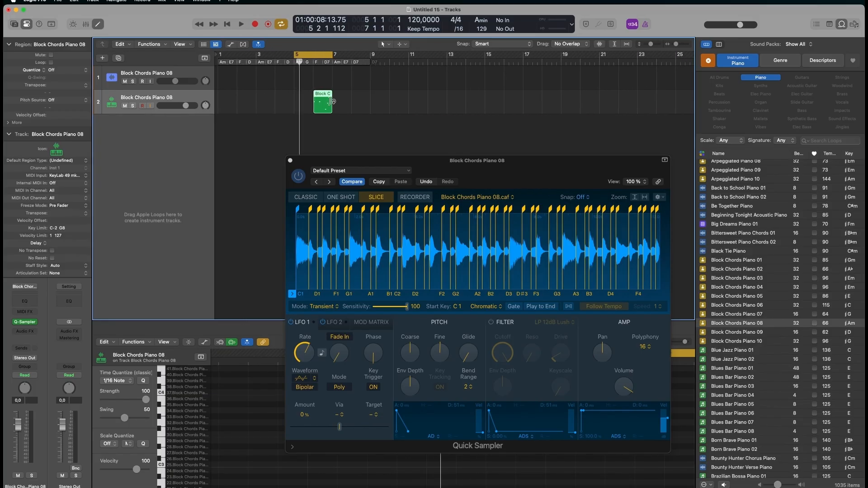
pyautogui.moveTo(318, 106); pyautogui.dragTo(222, 106)
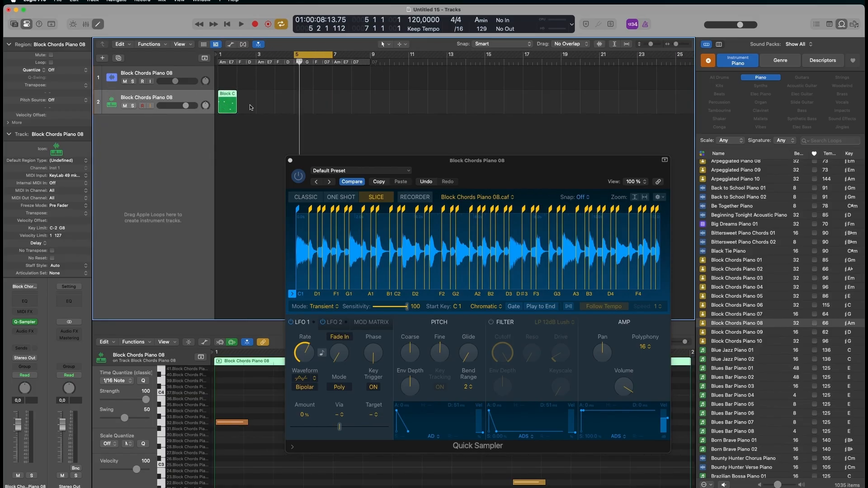
# - Play the moved region from the project start and enable the cycle range over bars 1 and 2
pyautogui.press('Return')
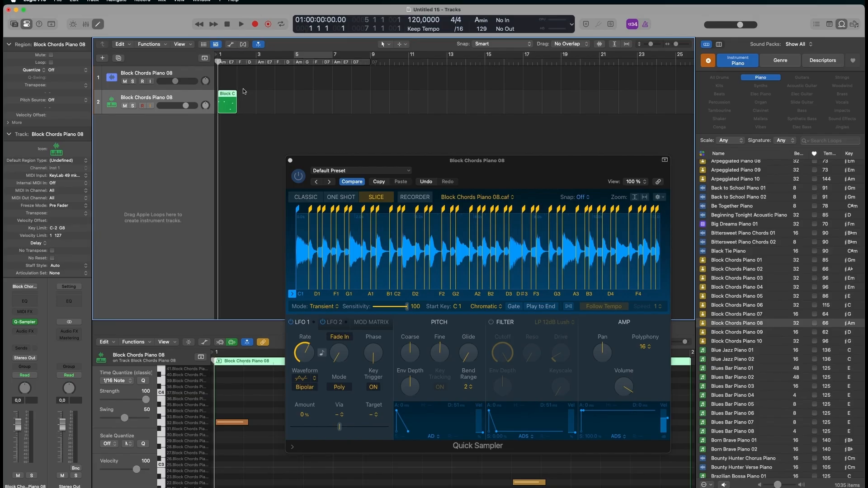
pyautogui.press('space')
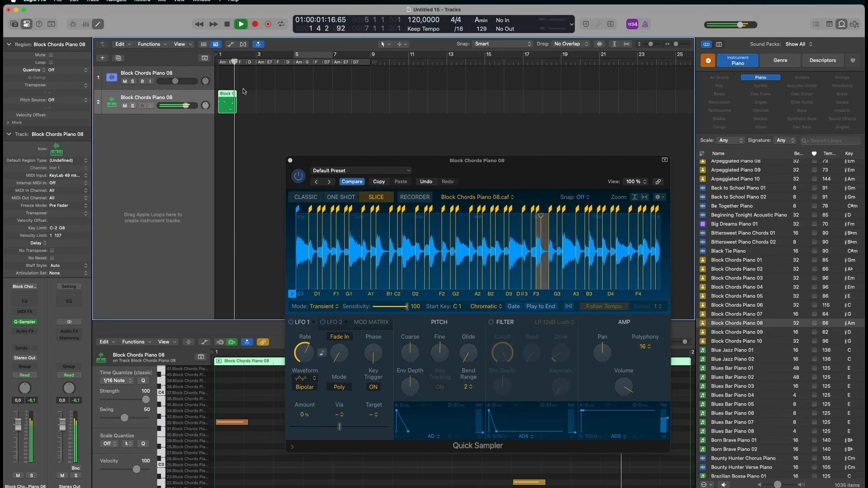
pyautogui.press('space')
pyautogui.press('c')
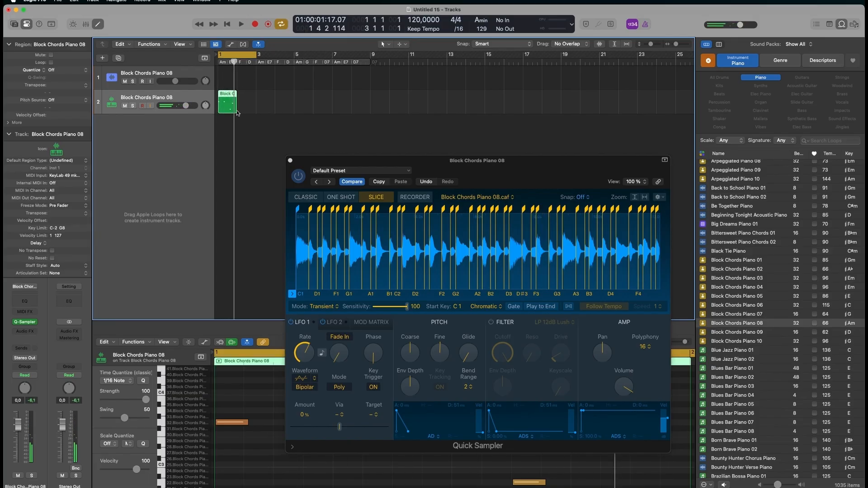
# - Try to split off a short piece at the end of the MIDI region just before bar 2
pyautogui.hscroll(-5, 240, 110)
pyautogui.hscroll(10, 240, 110)
pyautogui.hscroll(-5, 240, 110)
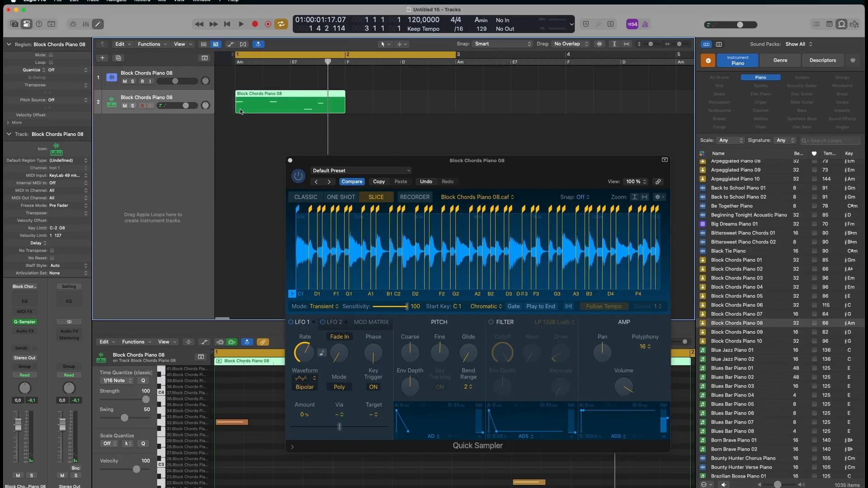
pyautogui.moveTo(328, 101); pyautogui.dragTo(324, 99)
pyautogui.click(325, 100)
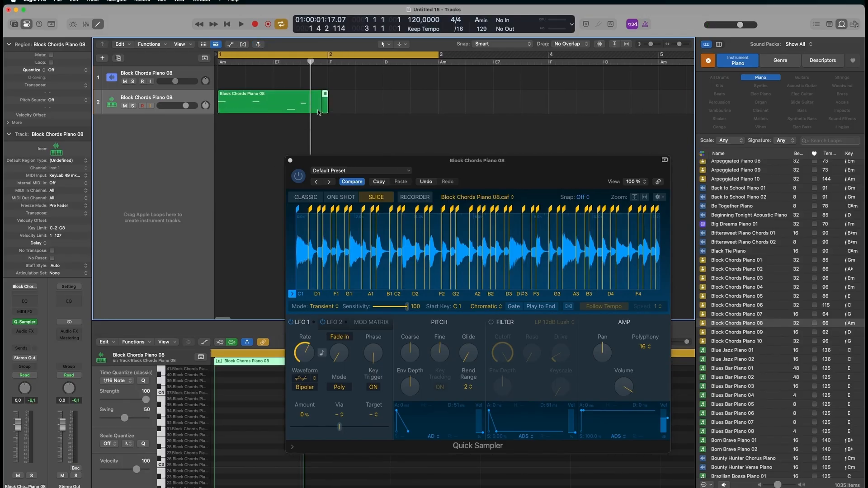
pyautogui.press('super+z')
# - Repeat the four-note region once so a copy fills bar 2, and play the loop
pyautogui.click(323, 109)
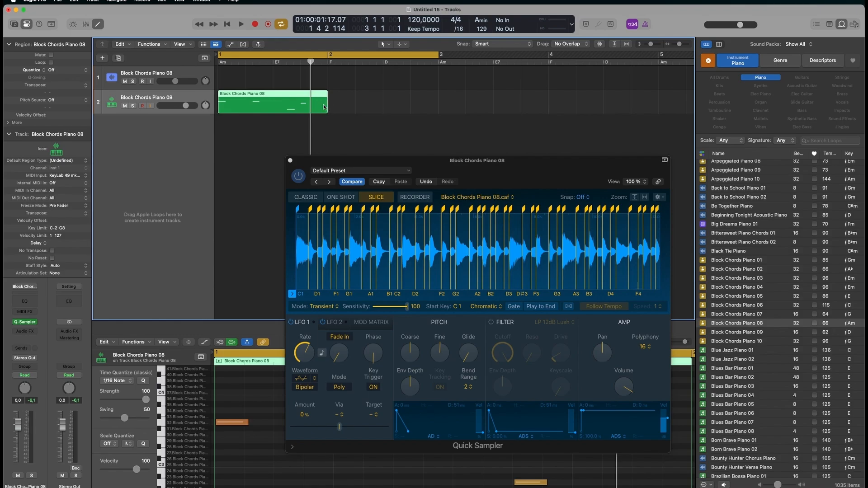
pyautogui.press('super+r')
pyautogui.press('space')
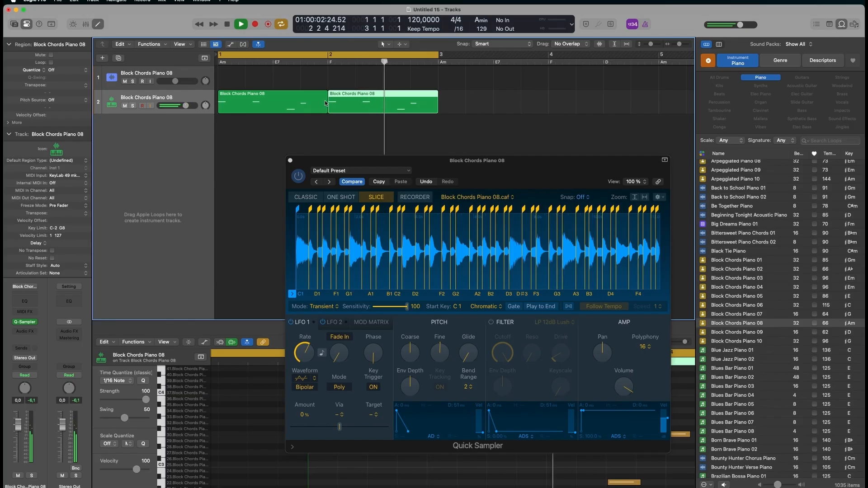
pyautogui.press('space')
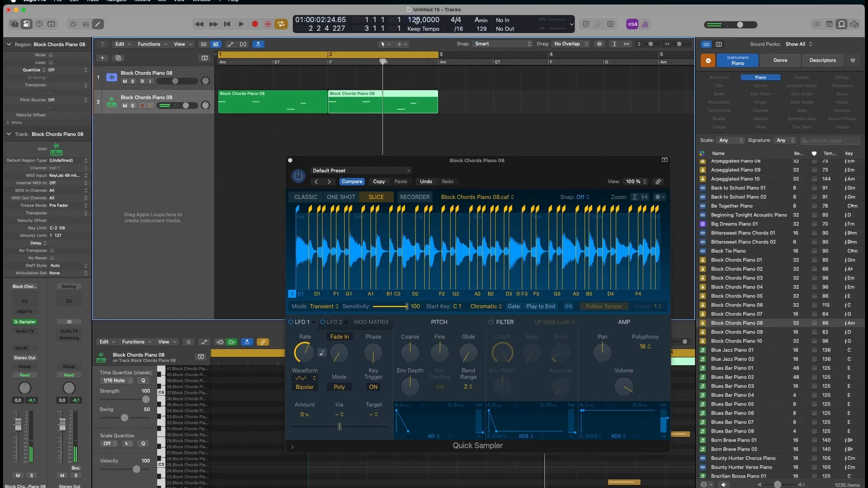
# - Set the project tempo to 100 and play the loop at the new speed
pyautogui.moveTo(416, 22); pyautogui.dragTo(414, 41)
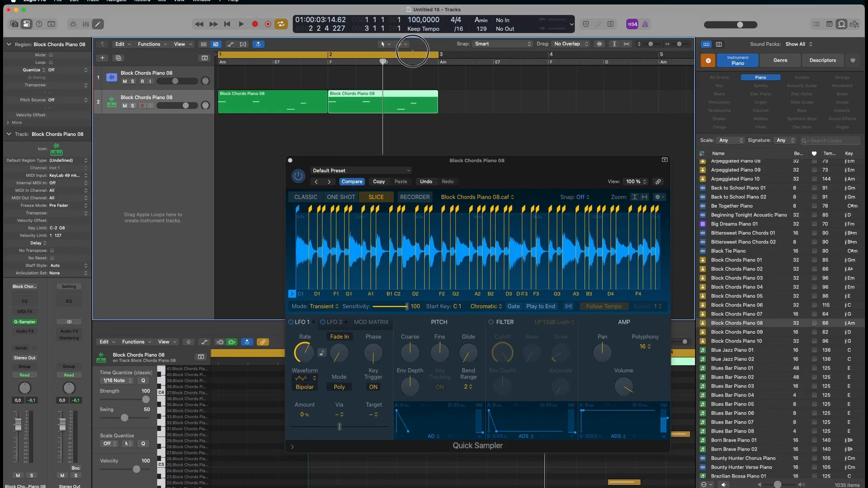
pyautogui.press('space')
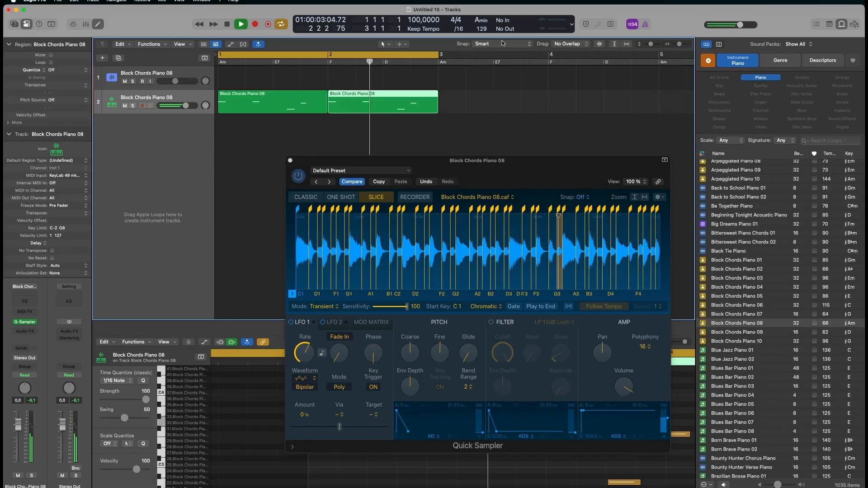
pyautogui.press('space')
# - Move the second region about one beat later and extend the cycle range's end to 3 3 1, checking the loop by playback
pyautogui.moveTo(438, 54); pyautogui.dragTo(468, 59)
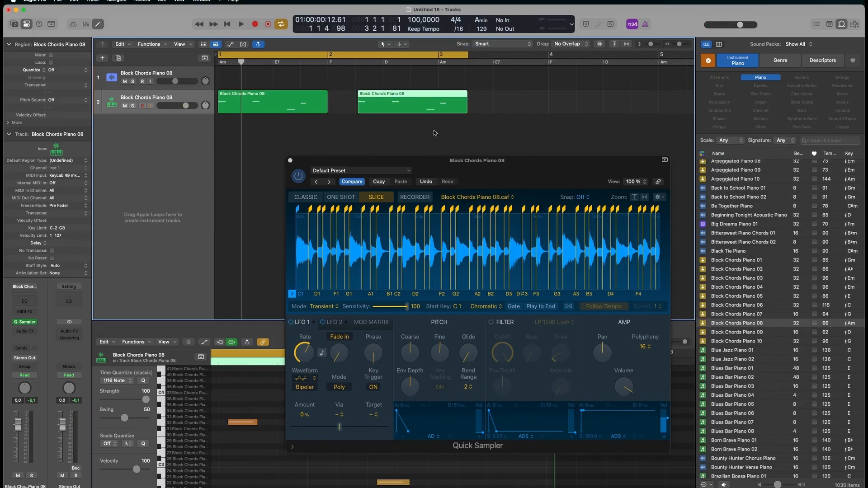
pyautogui.press('space')
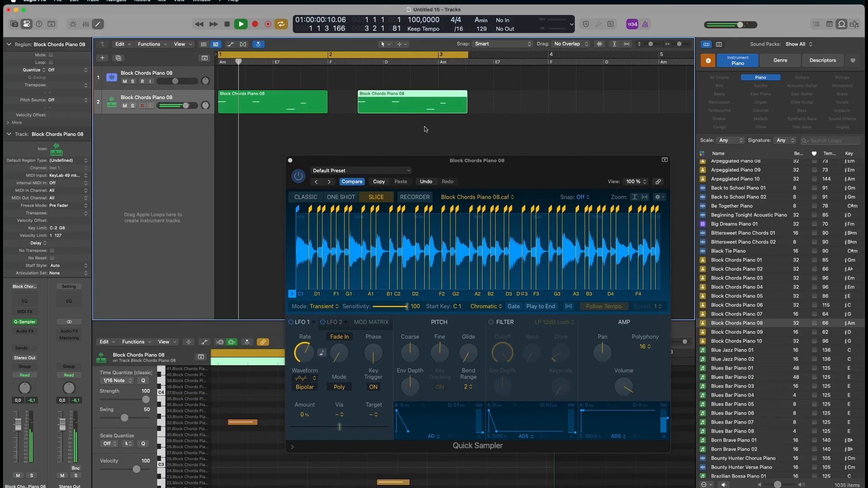
pyautogui.press('space')
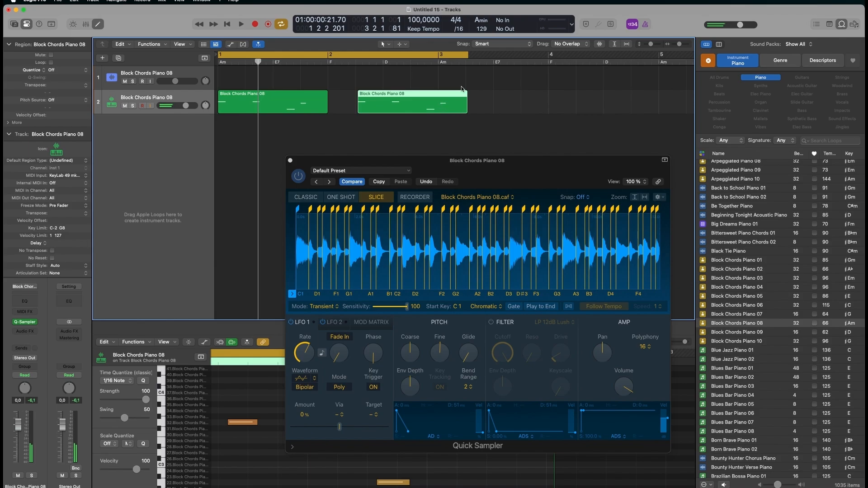
pyautogui.moveTo(467, 55); pyautogui.dragTo(492, 55)
pyautogui.press('space')
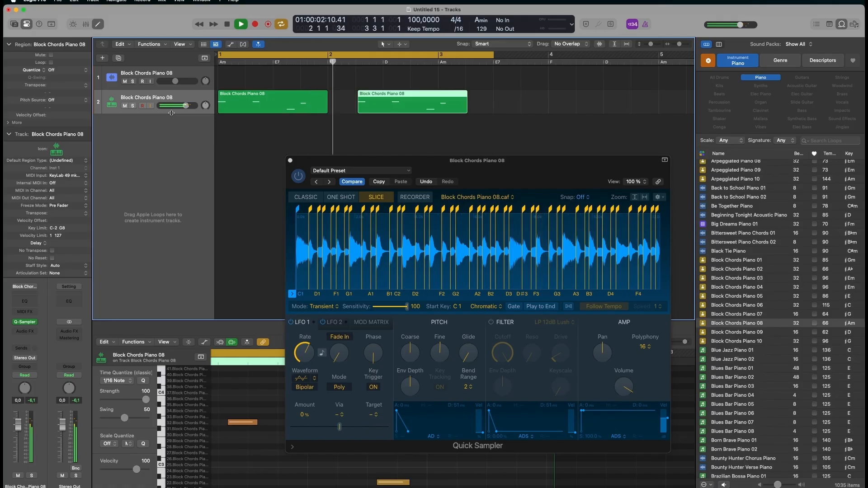
# - Create a third track with the same Quick Sampler settings, close the sampler window and stop playback
pyautogui.doubleClick(205, 131)
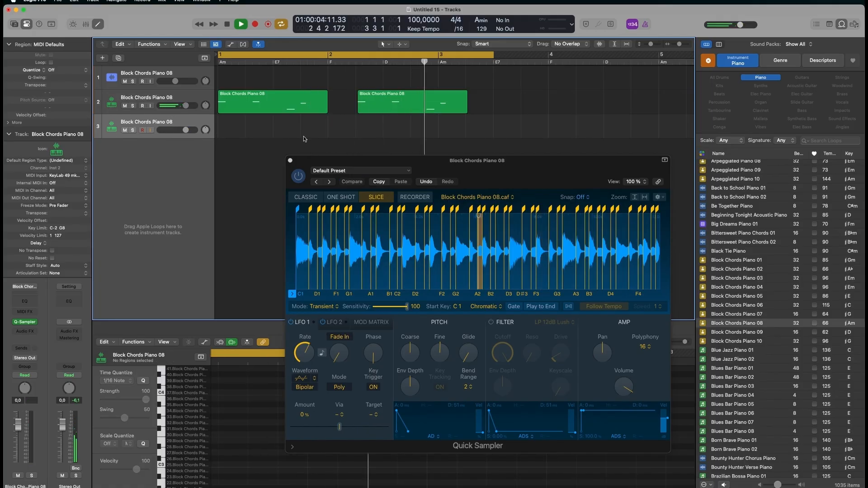
pyautogui.click(291, 160)
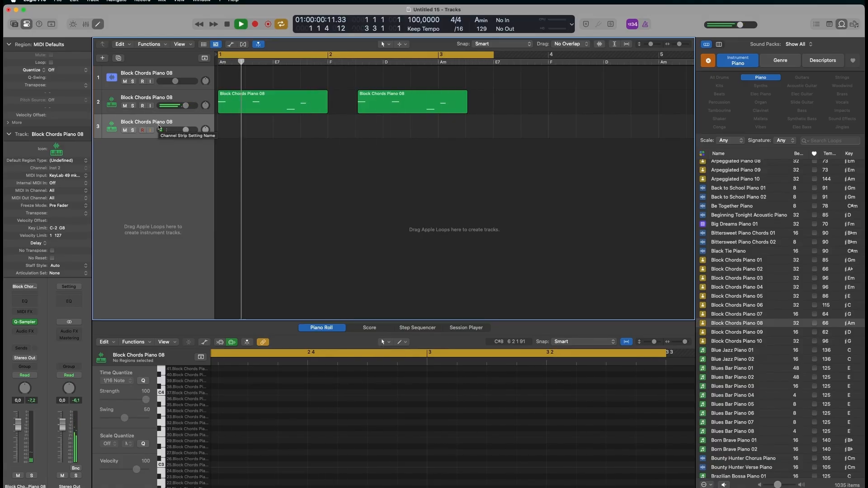
pyautogui.press('space')
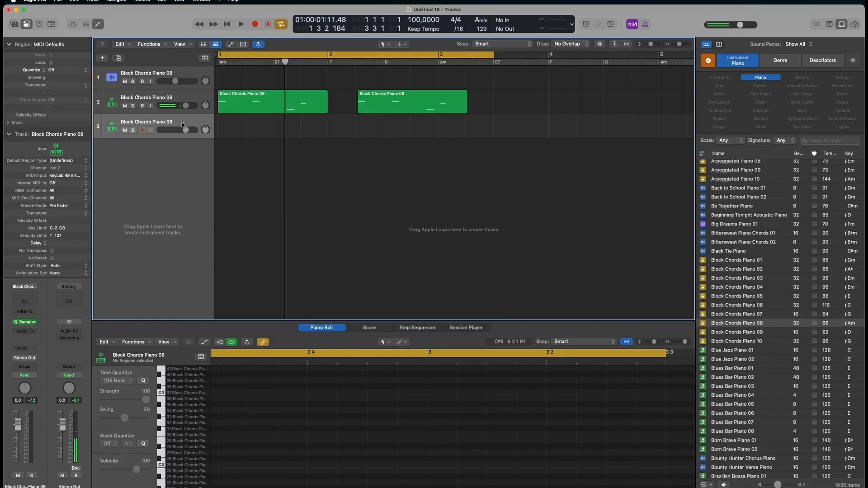
# - Open the third track's Quick Sampler and audition its slices in a zoomed waveform to find a single note
pyautogui.click(27, 322)
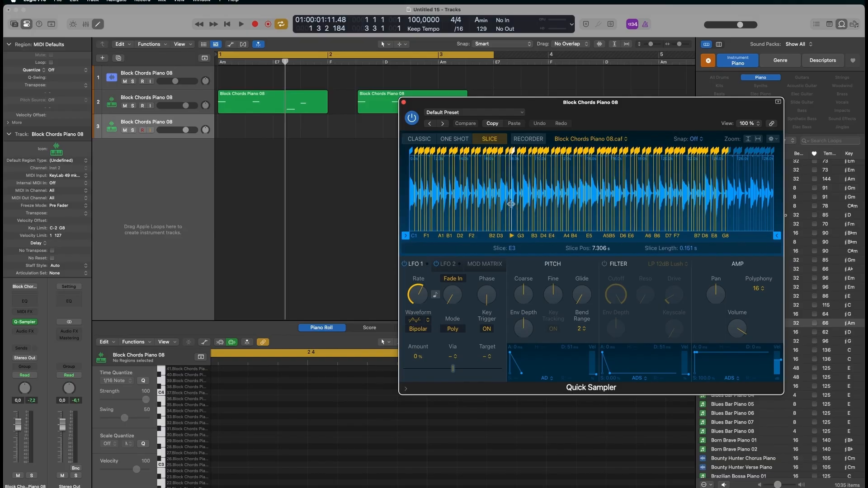
pyautogui.scroll(5, 511, 204)
pyautogui.scroll(3, 510, 204)
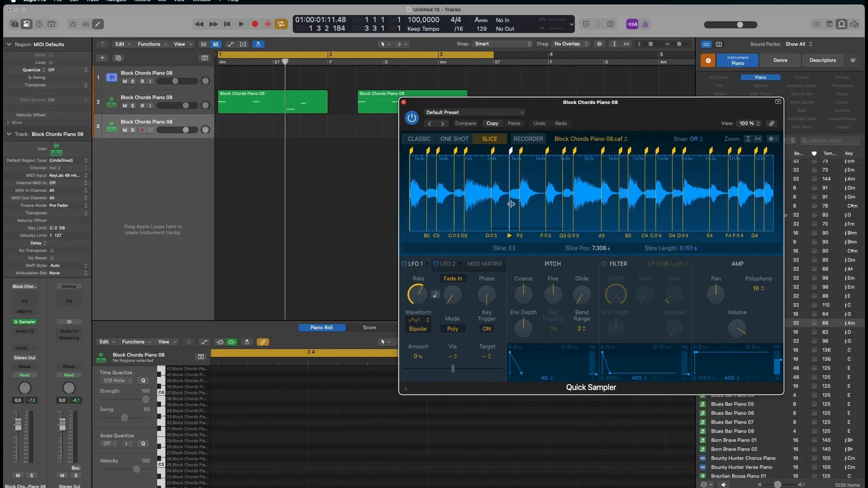
pyautogui.hscroll(-10, 502, 204)
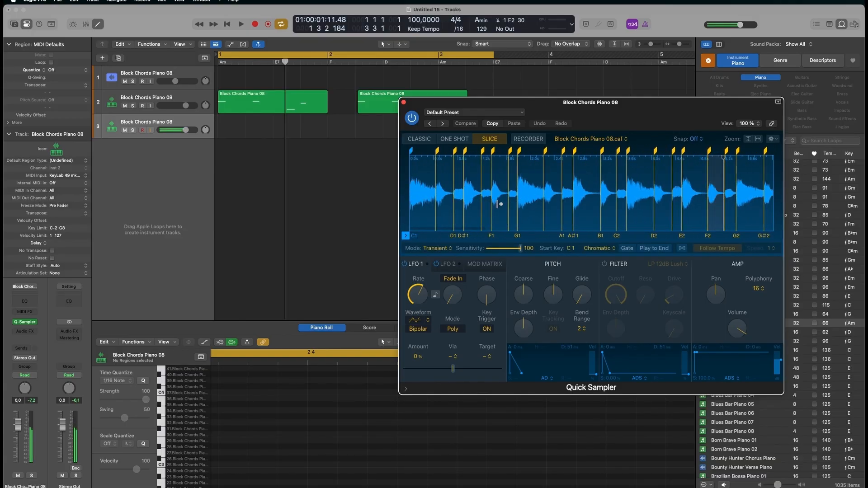
pyautogui.hscroll(3, 499, 204)
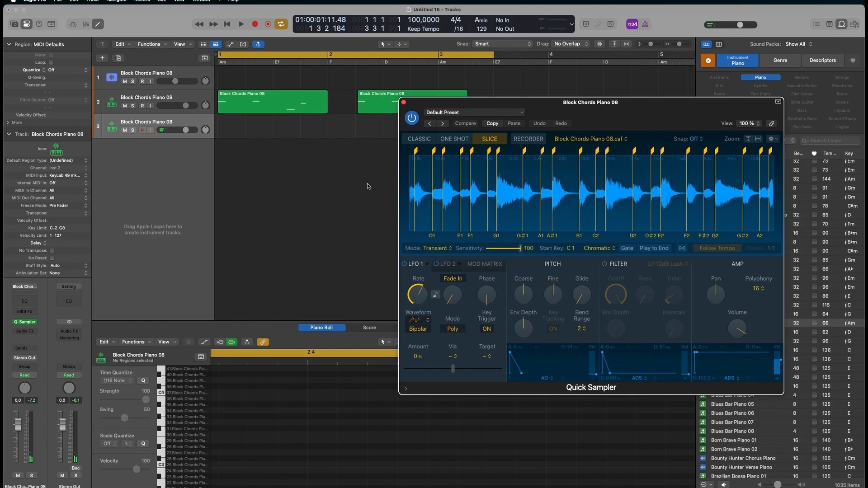
# - Record one slice note at bar 1 on the third track and bounce the region in place to a new track
pyautogui.press('r')
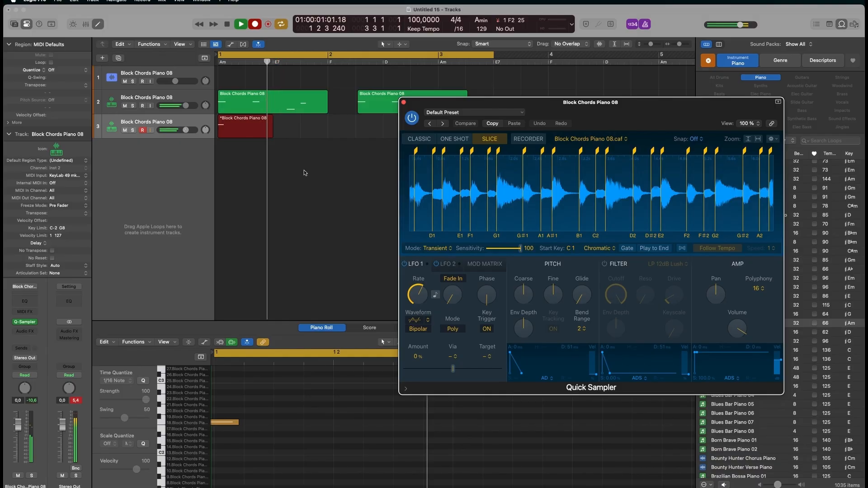
pyautogui.press('space')
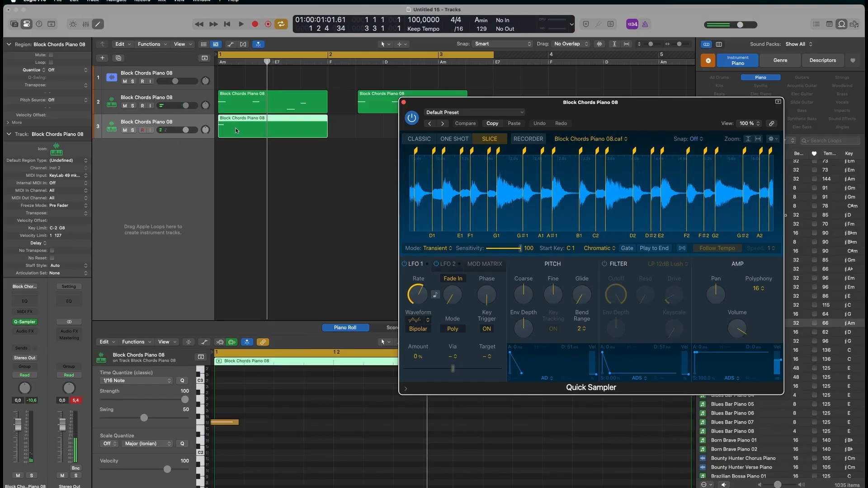
pyautogui.hotkey('ctrl', 'b')
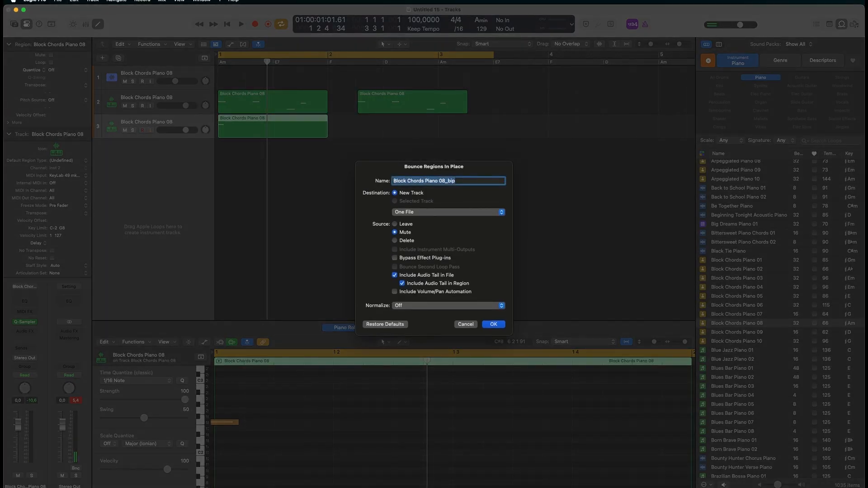
pyautogui.press('Return')
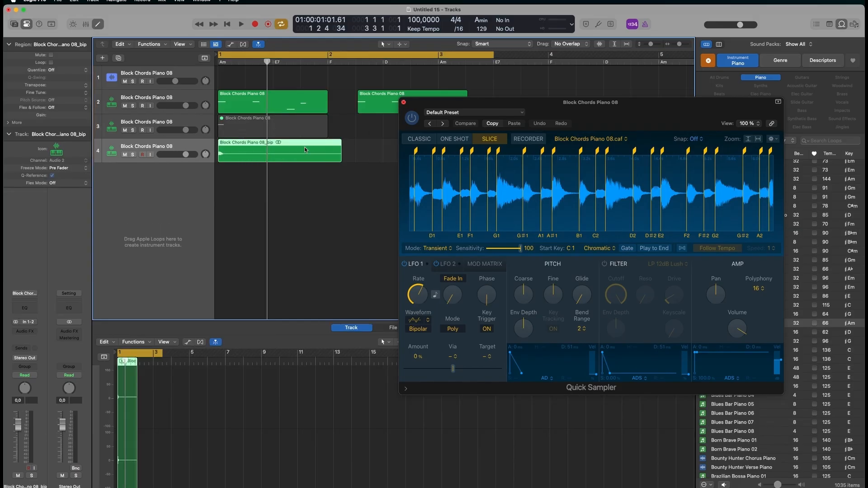
# - Split the bounced audio region at 1 1 4 1 and delete the part after the split
pyautogui.press('v')
pyautogui.doubleClick(238, 152)
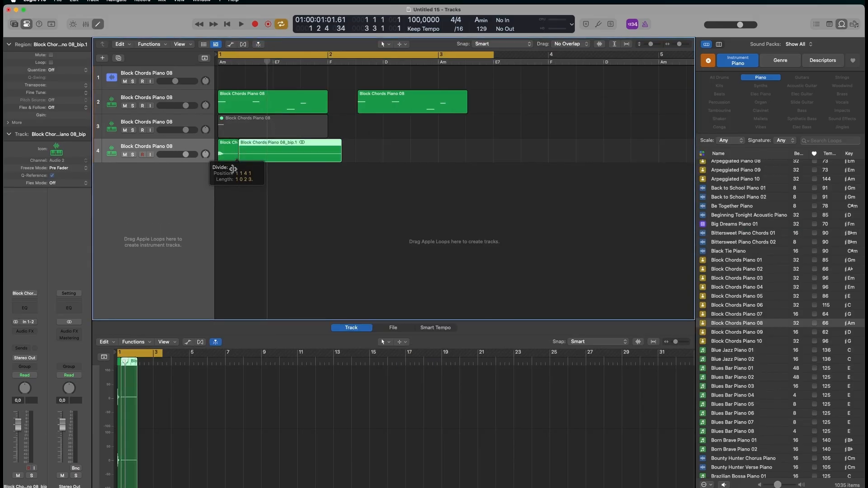
pyautogui.press('Delete')
# - Load the trimmed bounce into Quick Sampler on a new instrument track and delete the bounced audio track
pyautogui.moveTo(228, 155); pyautogui.dragTo(167, 180)
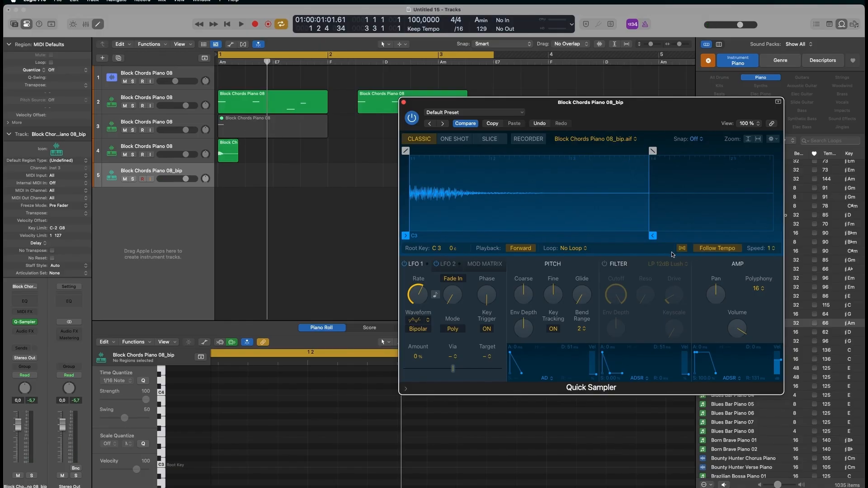
pyautogui.click(177, 148)
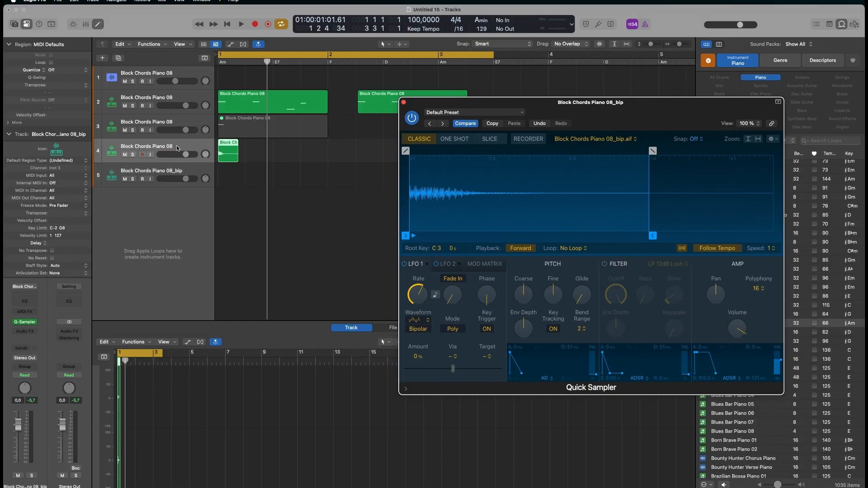
pyautogui.press('super+BackSpace')
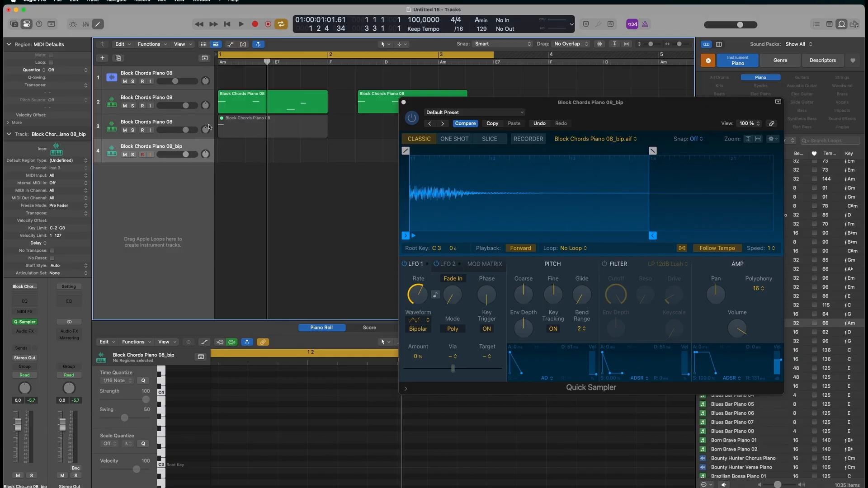
# - Record a ten-note part with the resampled slice on the fourth track, quantize it to 1/16 Note, play it back and close Quick Sampler
pyautogui.press('space')
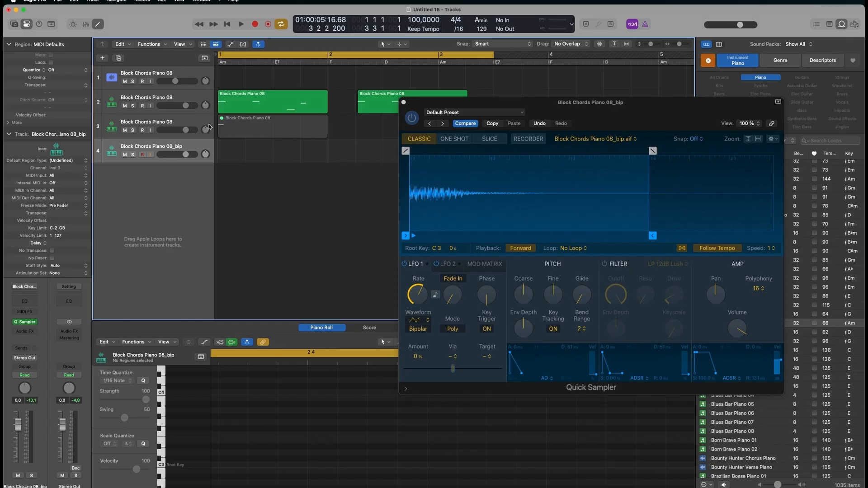
pyautogui.press('r')
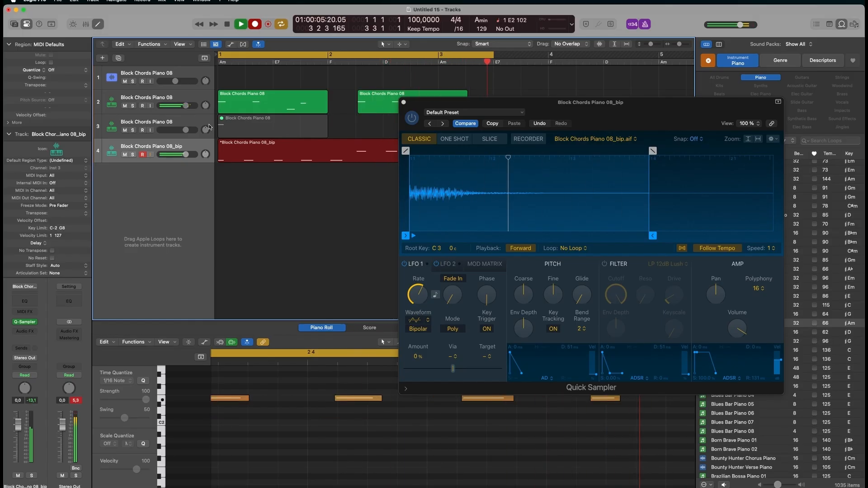
pyautogui.press('space')
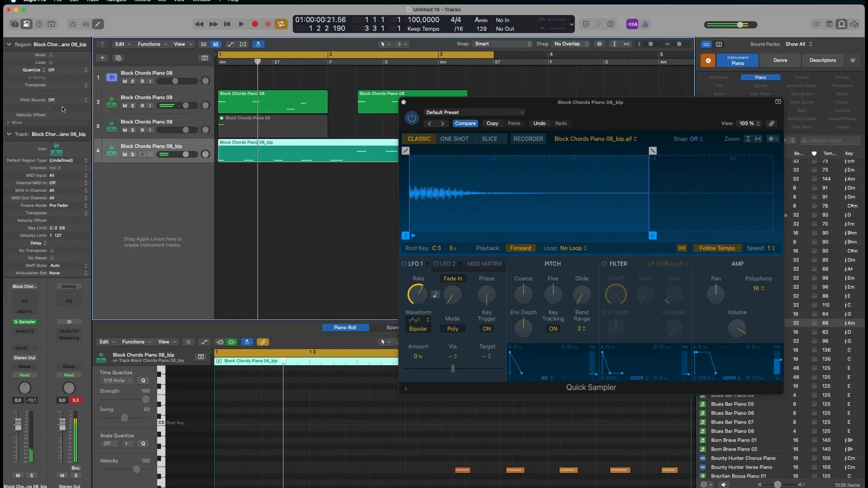
pyautogui.press('space')
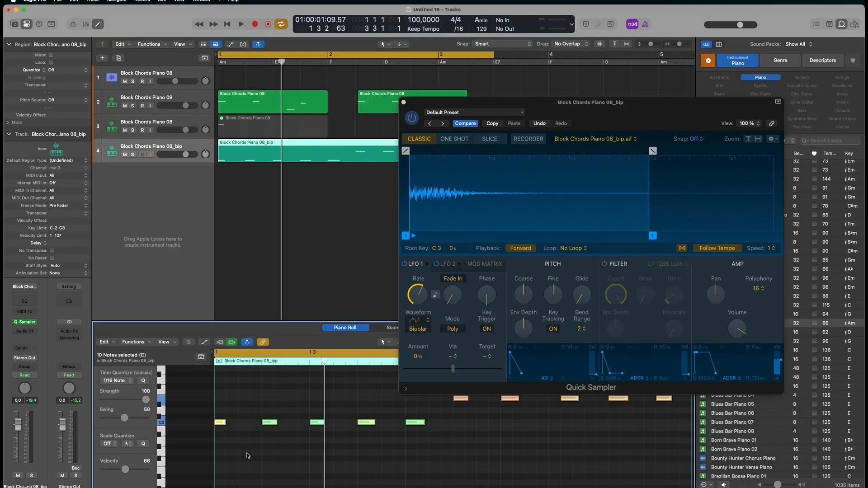
pyautogui.press('space')
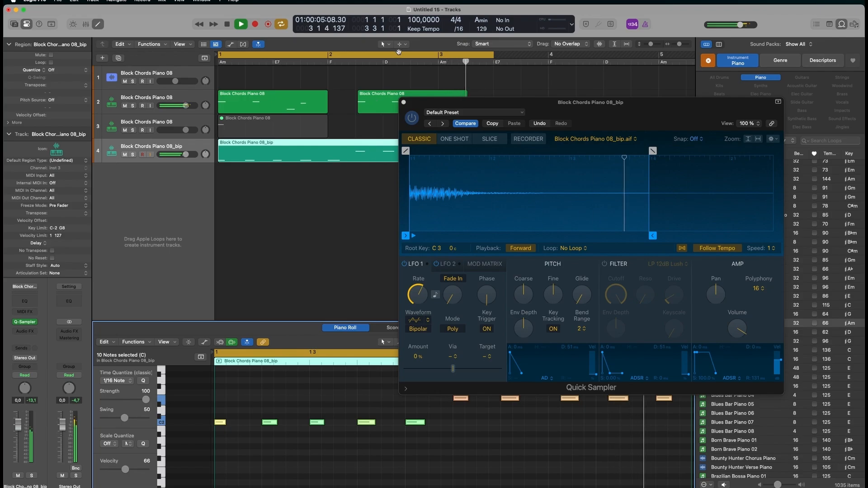
pyautogui.click(403, 102)
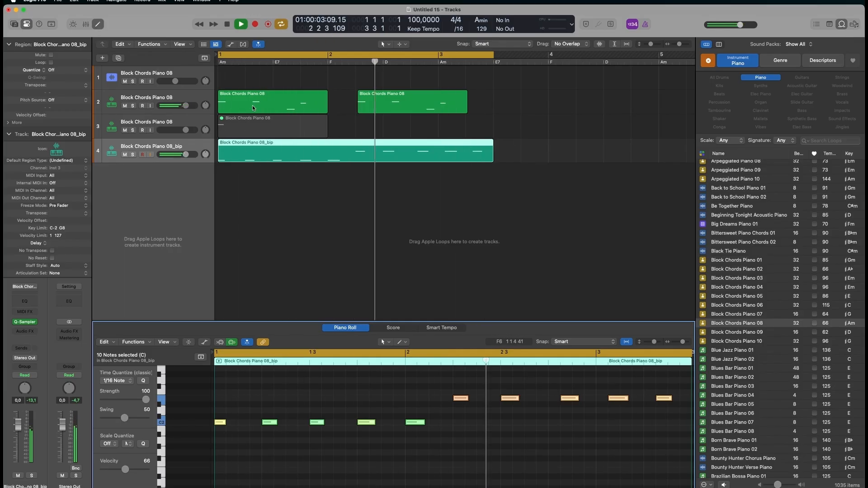
# - Try moving the fourth C2 note in the fourth track's region one sixteenth earlier against the chord pattern
pyautogui.click(237, 104)
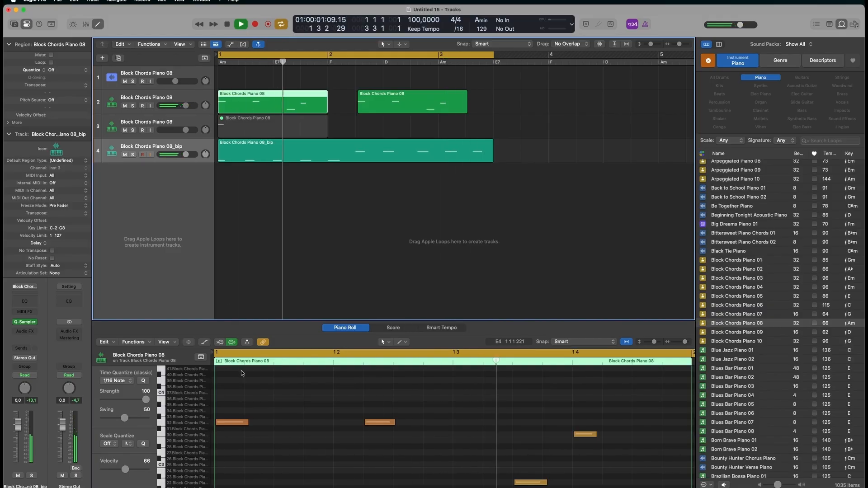
pyautogui.press('space')
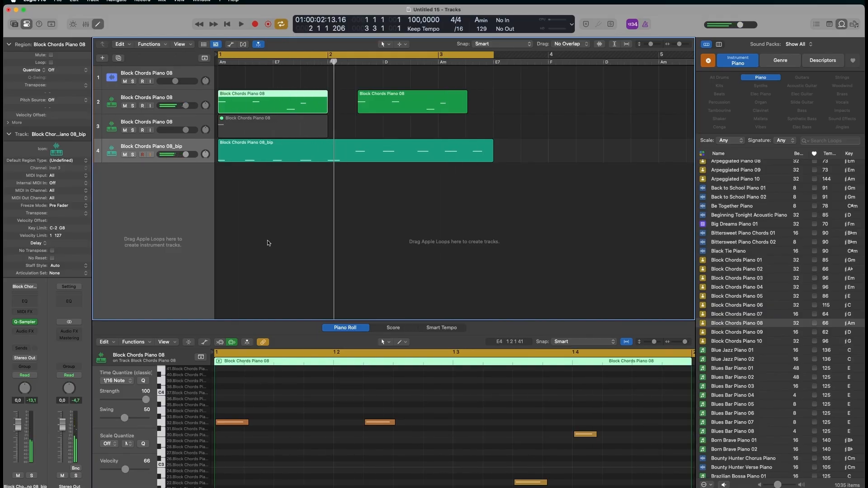
pyautogui.click(276, 145)
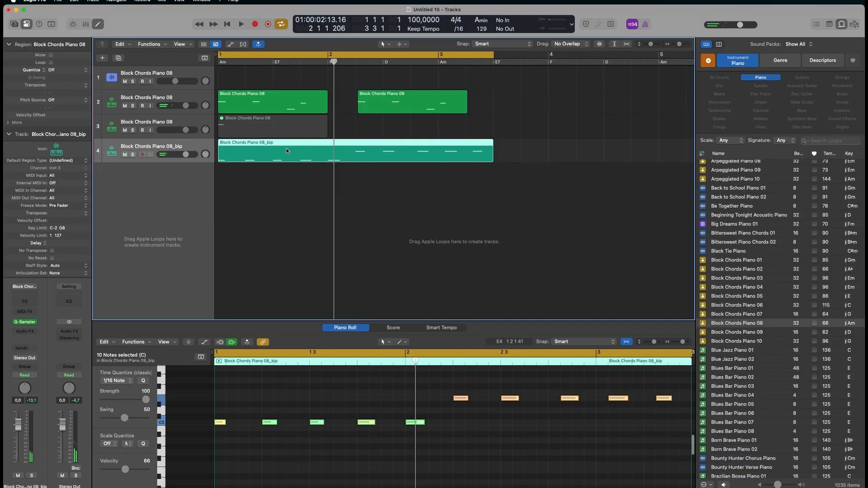
pyautogui.click(366, 423)
pyautogui.moveTo(366, 423); pyautogui.dragTo(356, 424)
pyautogui.press('space')
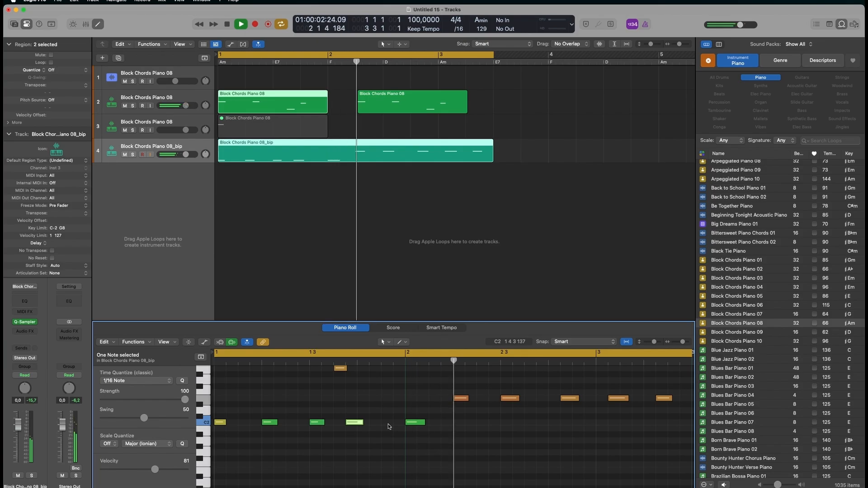
pyautogui.press('space')
pyautogui.press('super+z')
pyautogui.press('space')
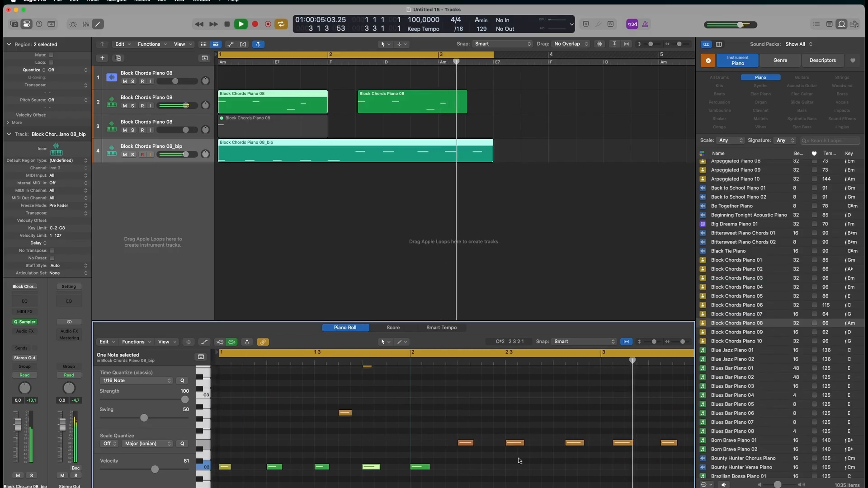
# - Shorten the E2 note at 3 1 2 1 to 0 0 1 40, move the second E2 note one sixteenth earlier, and play the result
pyautogui.press('space')
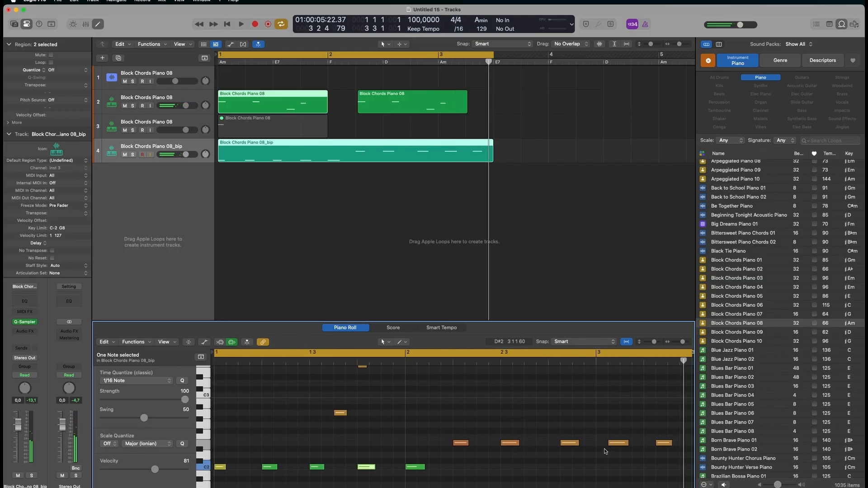
pyautogui.moveTo(627, 444); pyautogui.dragTo(619, 446)
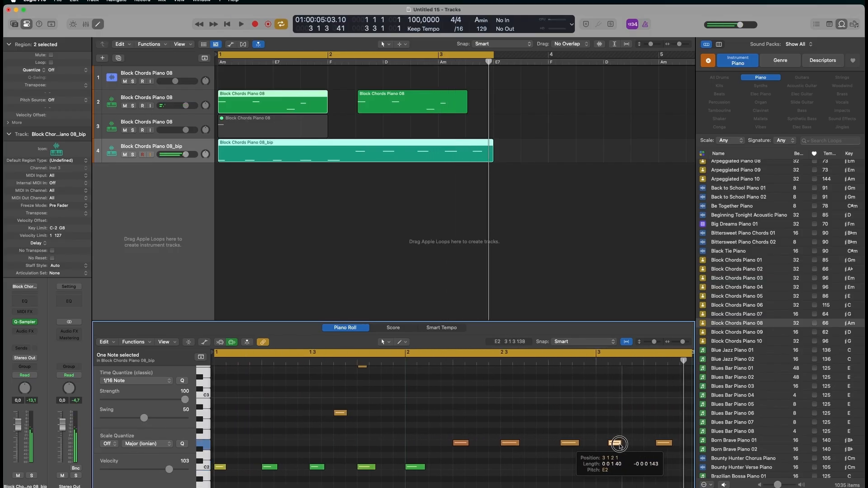
pyautogui.moveTo(499, 444); pyautogui.dragTo(497, 443)
pyautogui.press('space')
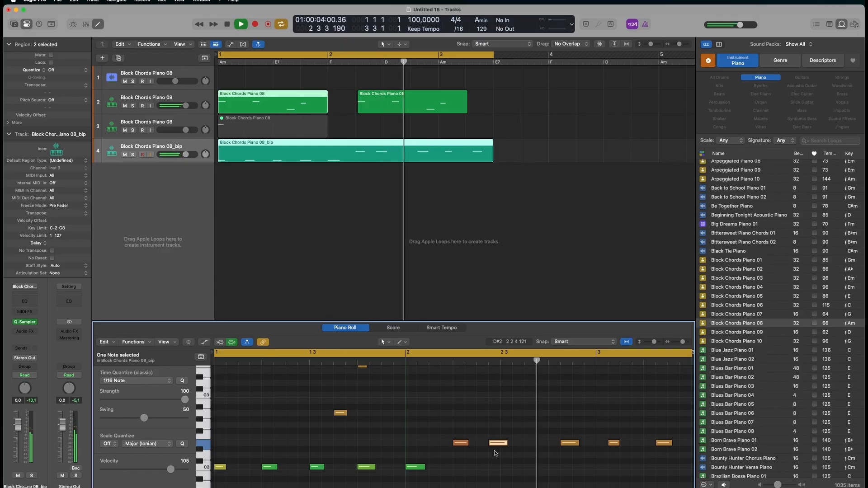
pyautogui.press('space')
pyautogui.press('space')
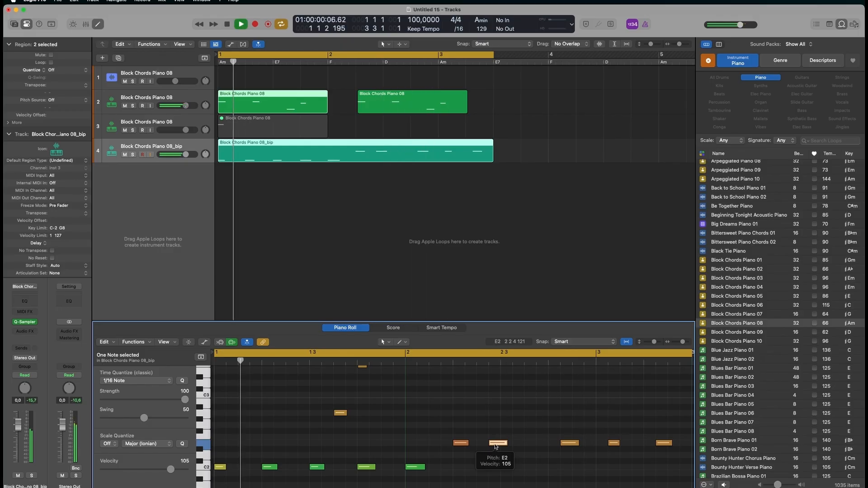
pyautogui.press('space')
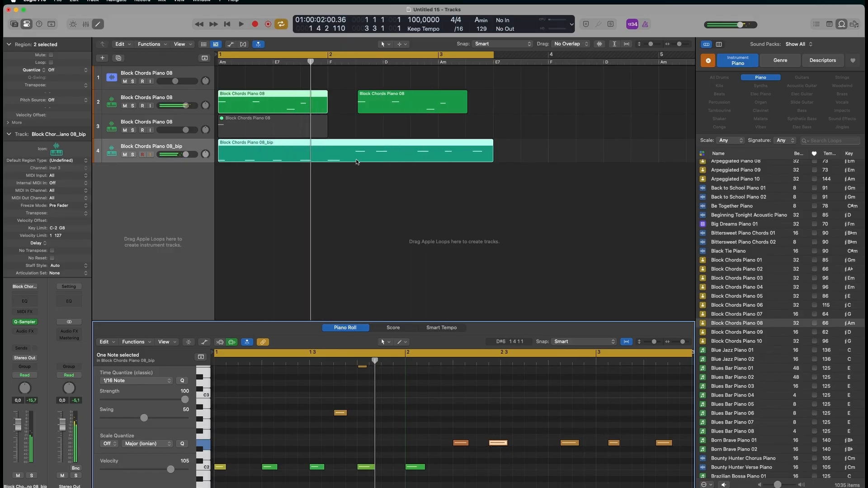
# - Delete the recorded region on the fourth track and create a pattern region there with steps 1, 4, 6 and 9 on
pyautogui.click(357, 162)
pyautogui.click(354, 195)
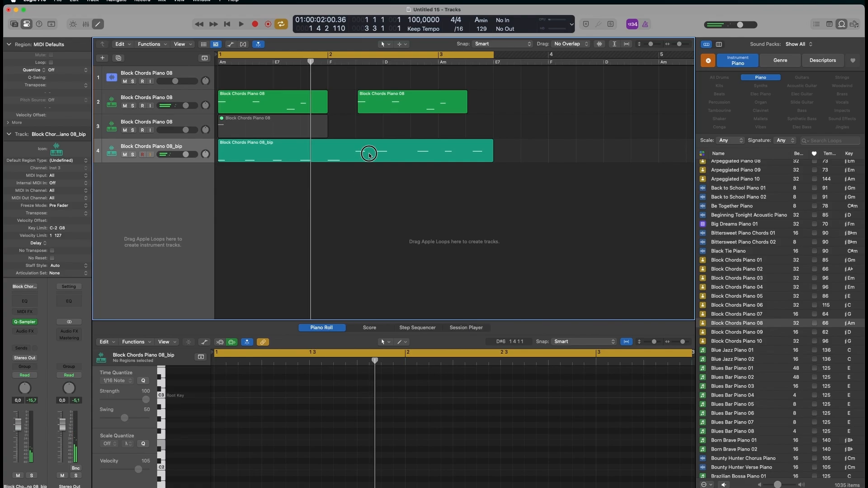
pyautogui.click(356, 154)
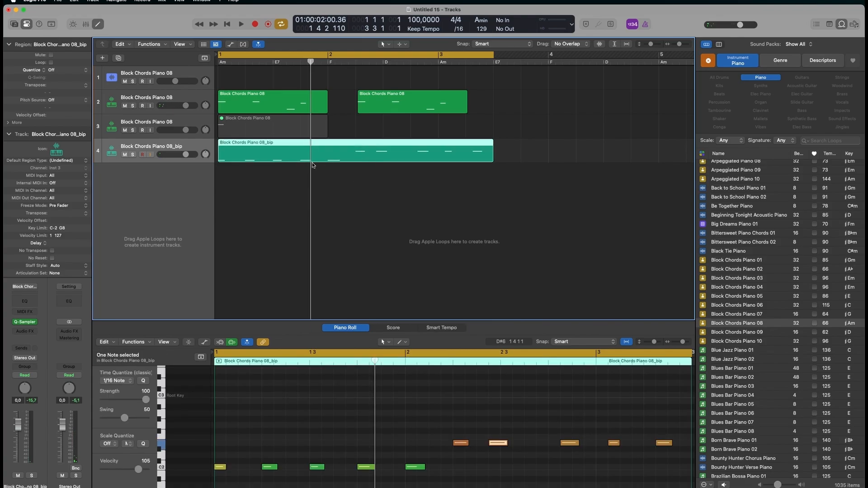
pyautogui.press('Delete')
pyautogui.rightClick(229, 152)
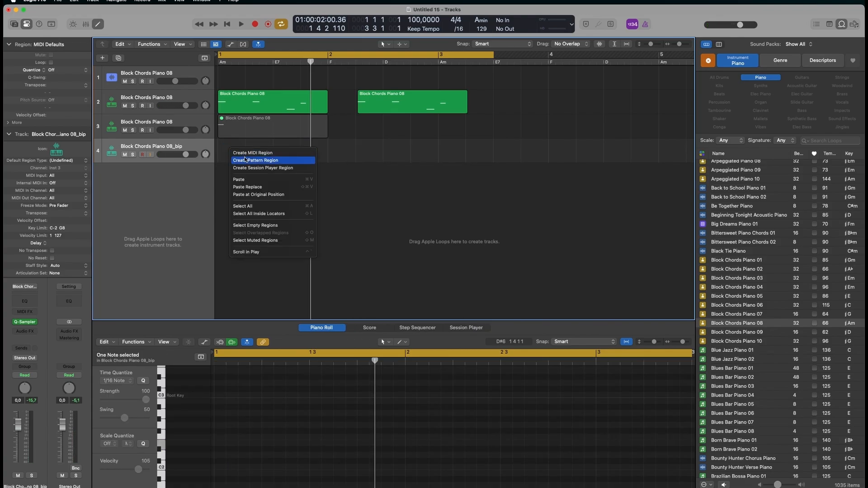
pyautogui.click(255, 160)
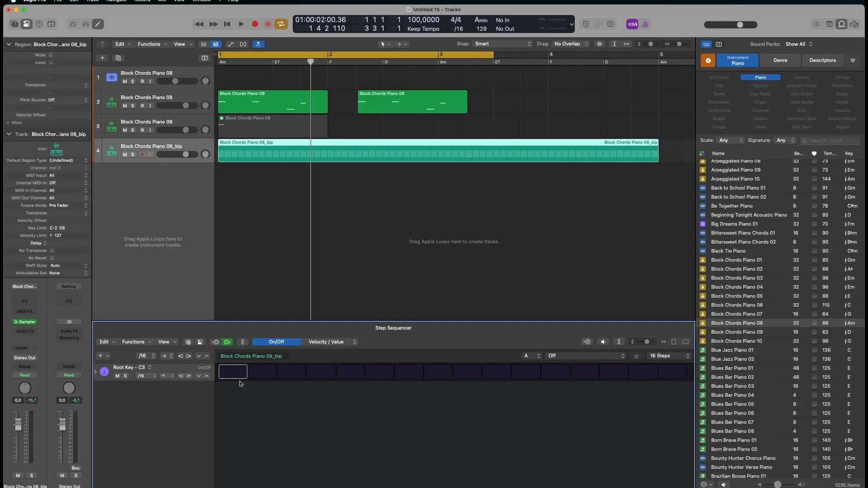
# - Move the second track's second region to bar 2 and repeat it at bar 3
pyautogui.moveTo(369, 112); pyautogui.dragTo(338, 112)
pyautogui.press('space')
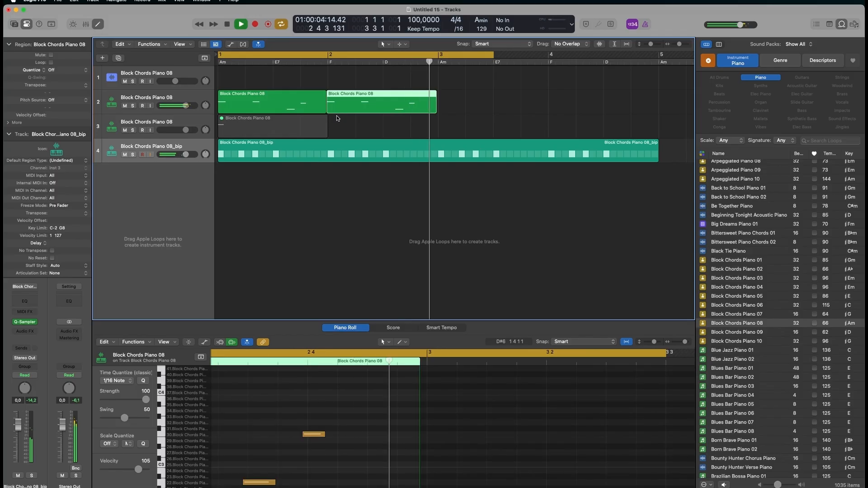
pyautogui.press('super+r')
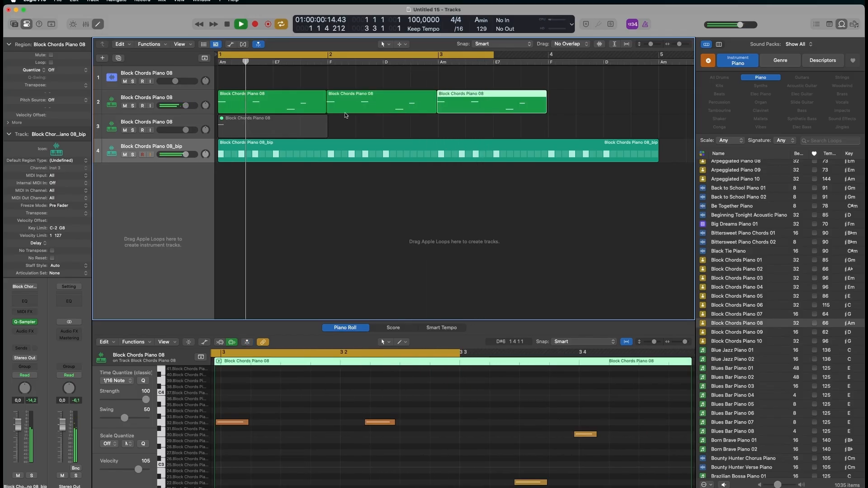
# - Extend the cycle range to end at bar 4 and play the looped beat
pyautogui.press('space')
pyautogui.moveTo(491, 56); pyautogui.dragTo(548, 54)
pyautogui.press('space')
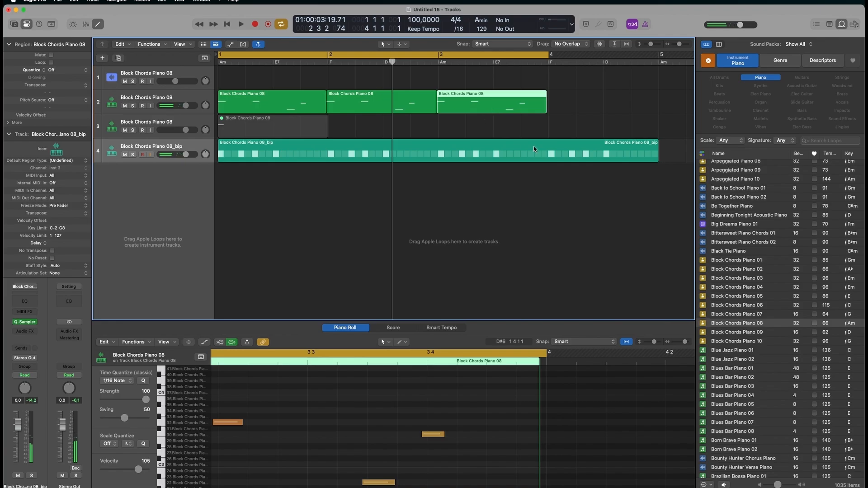
# - Convert the fourth track's pattern region to a MIDI region and select all of its notes
pyautogui.click(484, 148)
pyautogui.rightClick(460, 146)
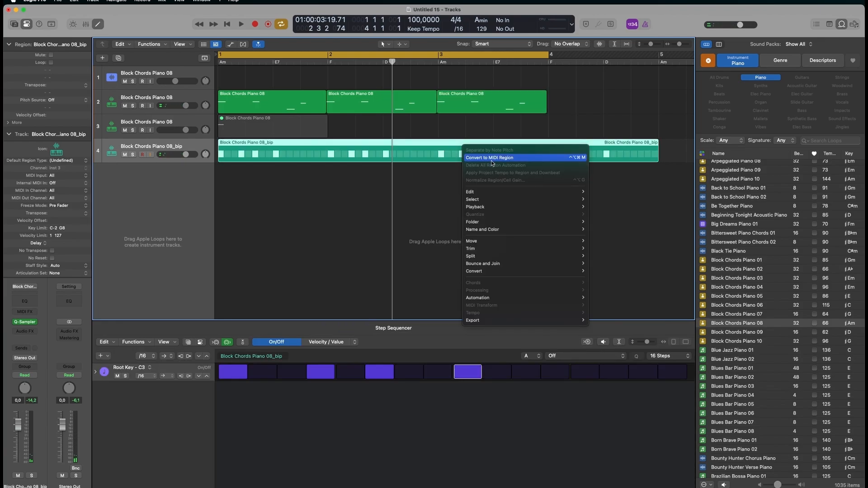
pyautogui.click(401, 174)
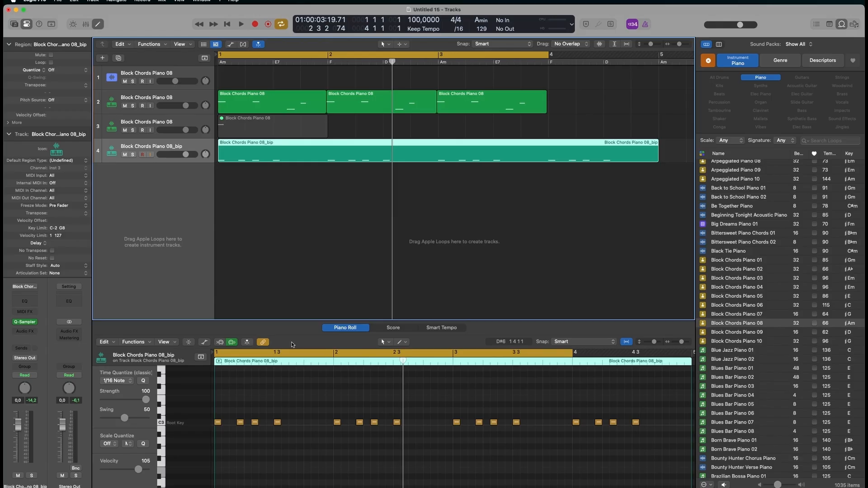
pyautogui.click(303, 418)
pyautogui.press('super+a')
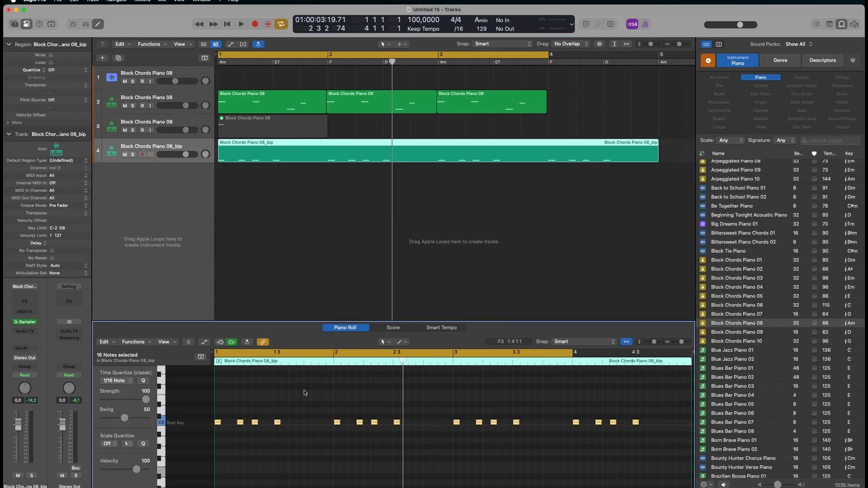
# - Copy the MIDI region to a duplicate track one sixteenth later, transpose it by -12, and lower that track's volume to -20.5 dB during playback
pyautogui.click(229, 147)
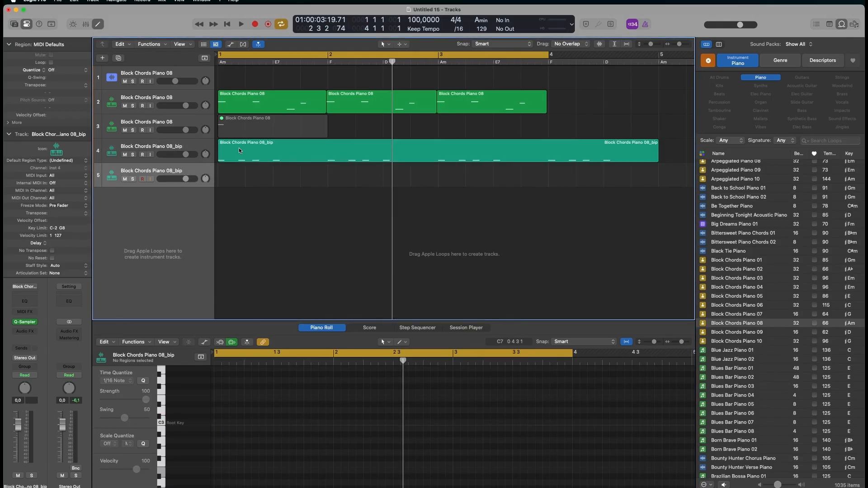
pyautogui.moveTo(242, 147); pyautogui.dragTo(248, 183)
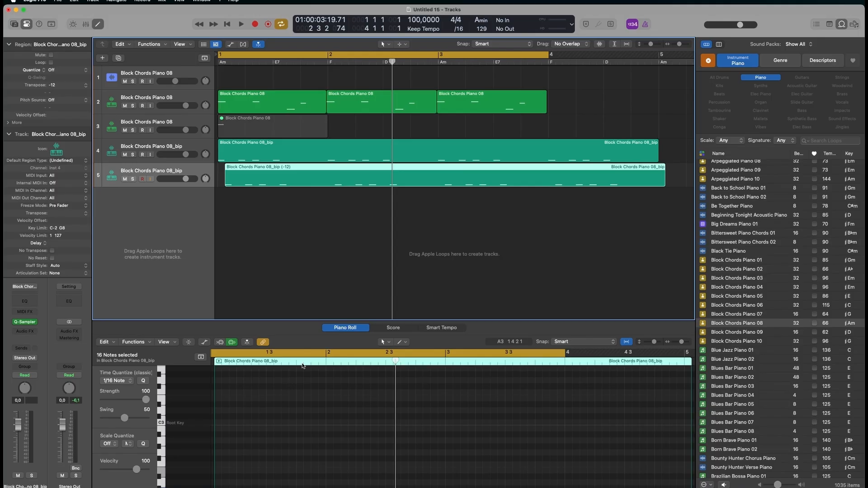
pyautogui.press('space')
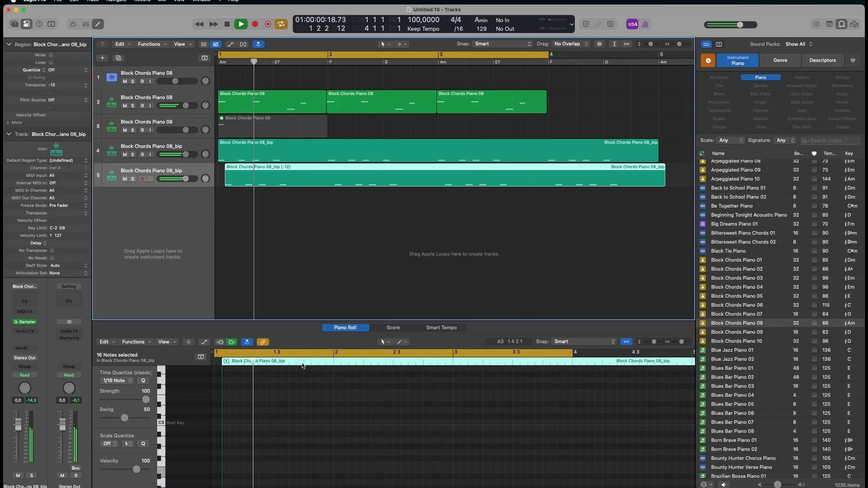
pyautogui.moveTo(186, 179); pyautogui.dragTo(166, 183)
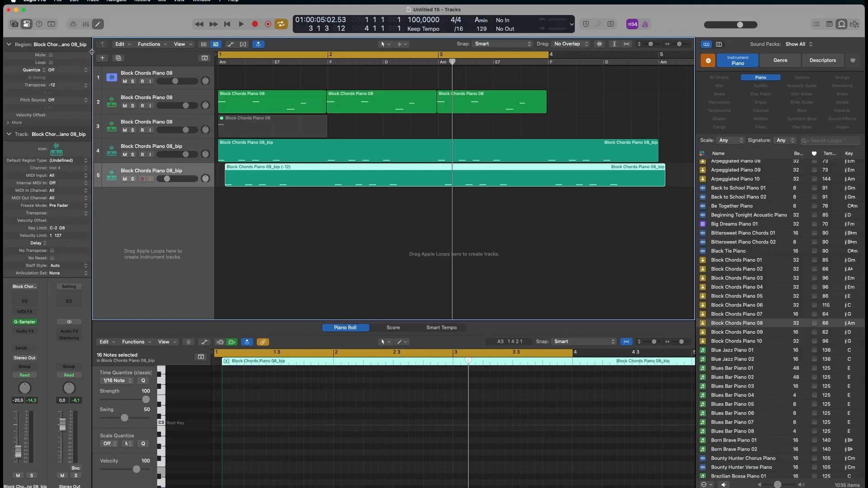
# - Create a new MIDI software instrument track that uses the Wurli V3 instrument
pyautogui.press('alt+super+n')
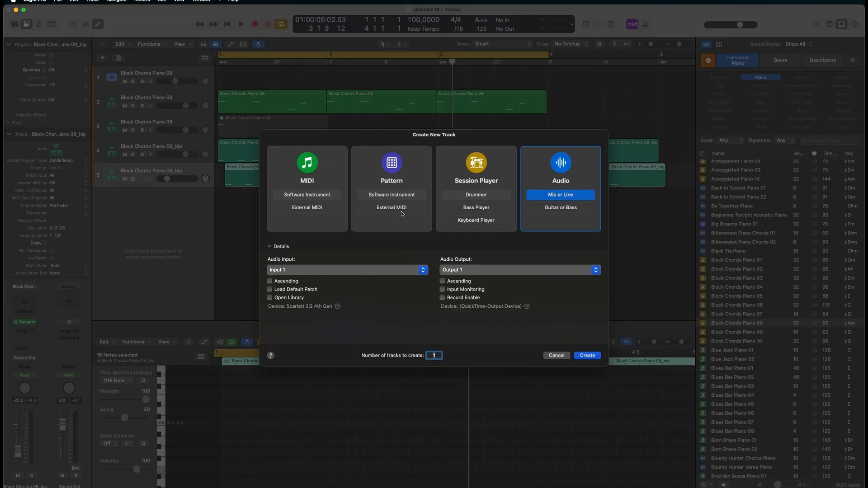
pyautogui.click(312, 195)
pyautogui.click(319, 269)
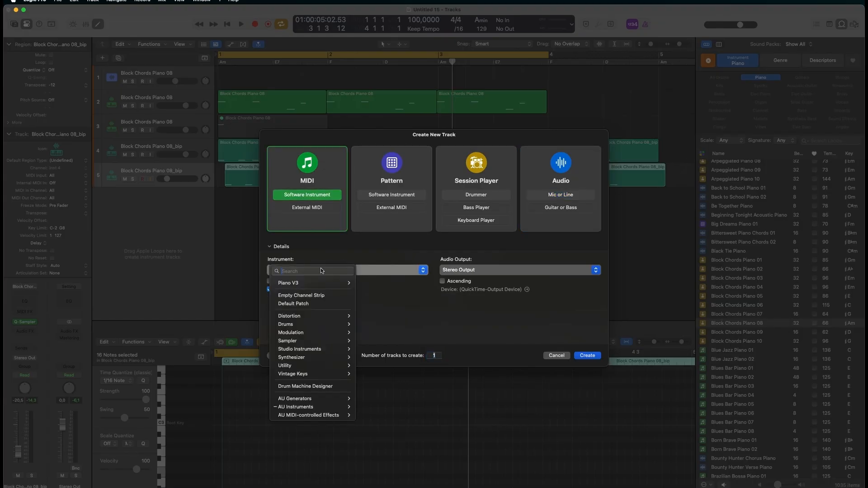
pyautogui.click(400, 264)
pyautogui.click(395, 271)
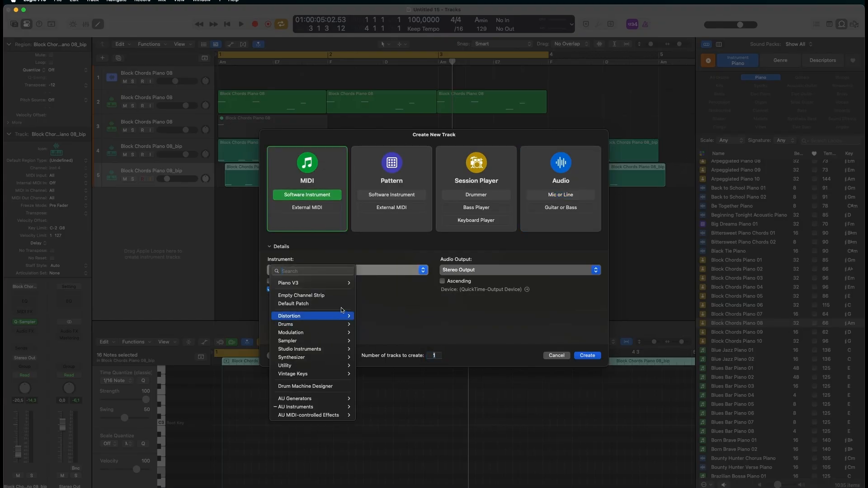
pyautogui.moveTo(326, 399)
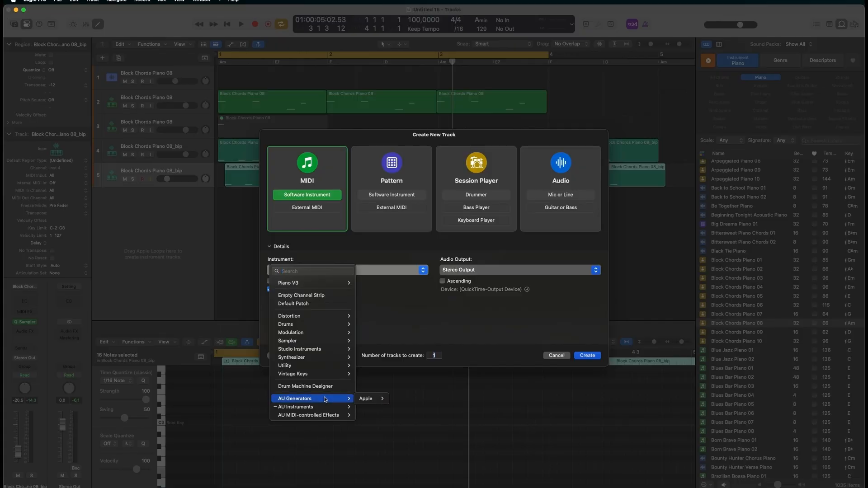
pyautogui.write('wu')
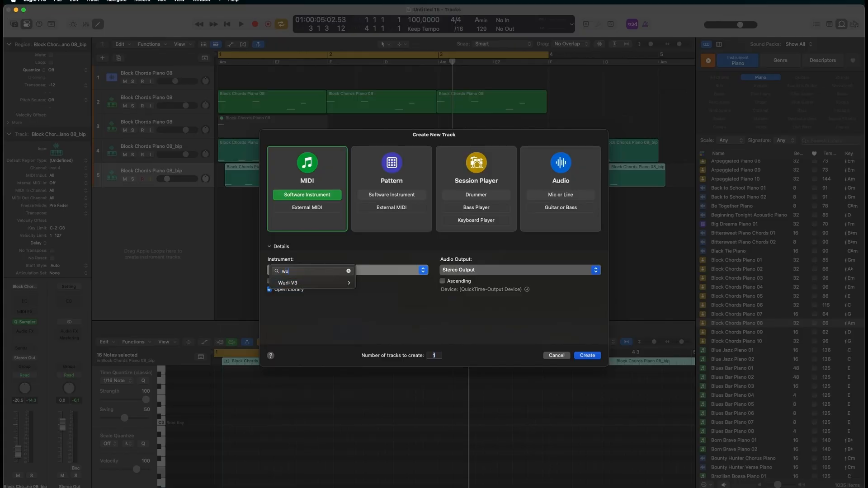
pyautogui.write('rlu')
pyautogui.press('BackSpace')
pyautogui.moveTo(336, 285)
pyautogui.click(368, 283)
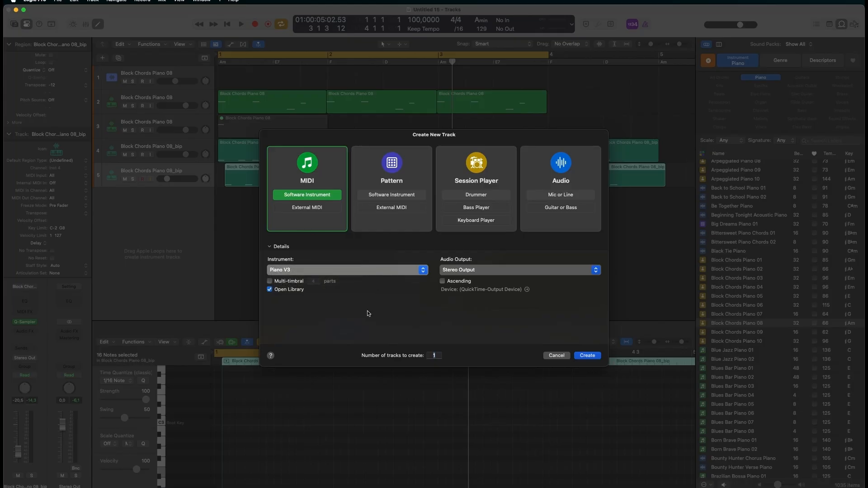
pyautogui.click(582, 357)
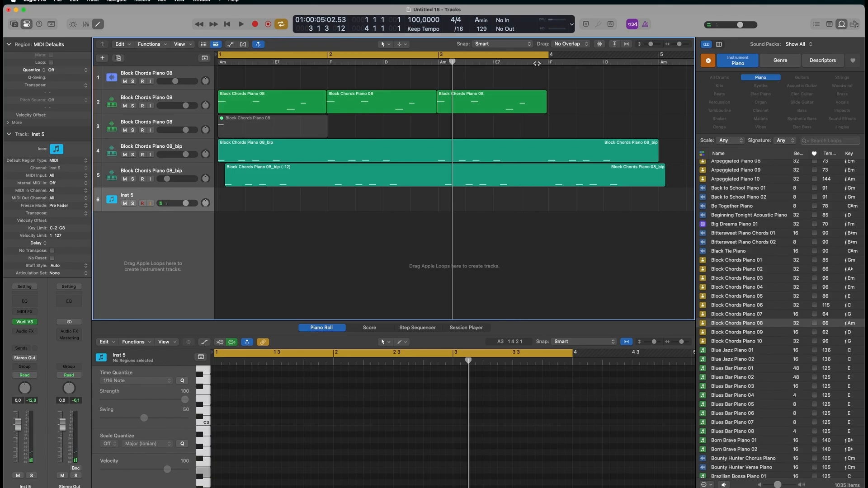
# - Show the global tracks and place the chord track's progression on the Wurli track as a MIDI region, playing it back
pyautogui.click(205, 57)
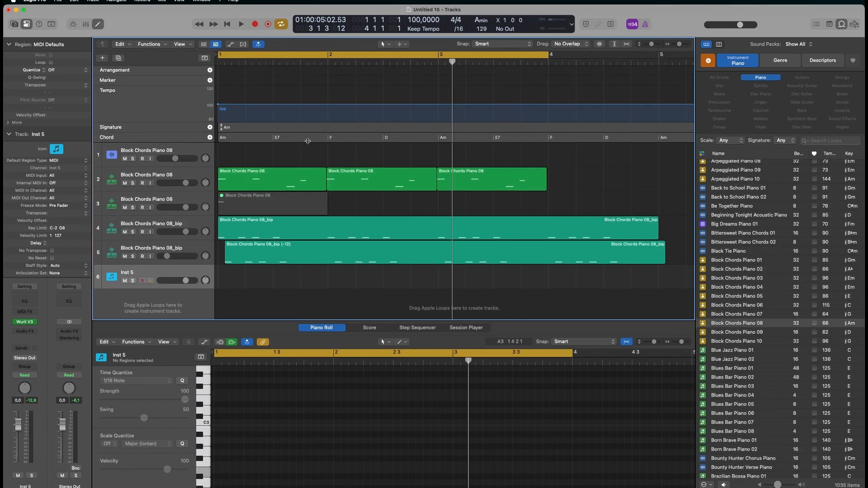
pyautogui.moveTo(307, 140); pyautogui.dragTo(289, 270)
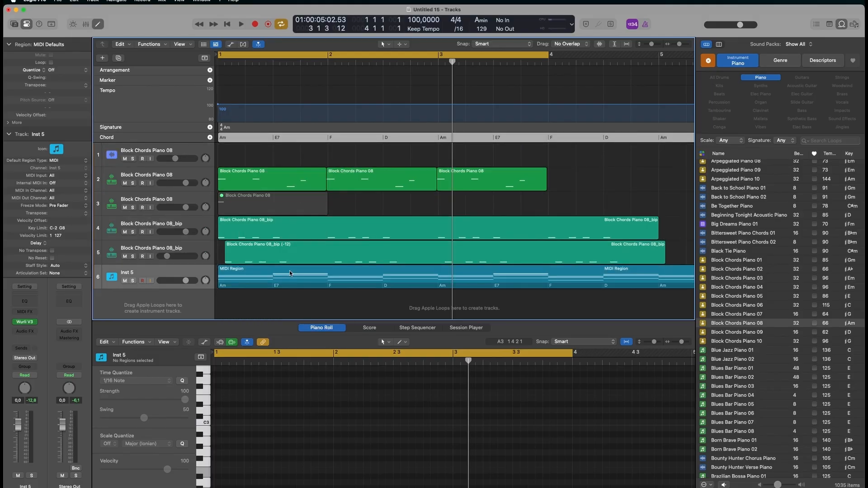
pyautogui.press('space')
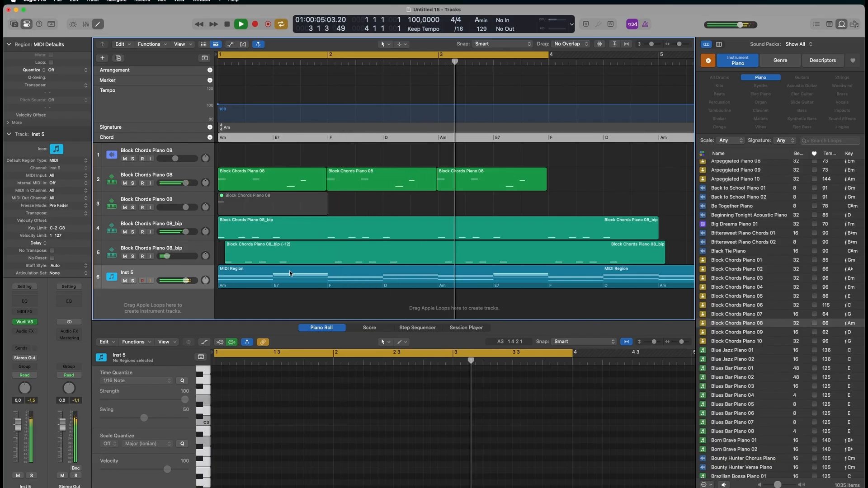
pyautogui.press('space')
# - Lower the Wurli track's volume to -13.4 dB, hide the loop browser, and play the beat
pyautogui.moveTo(186, 281); pyautogui.dragTo(152, 286)
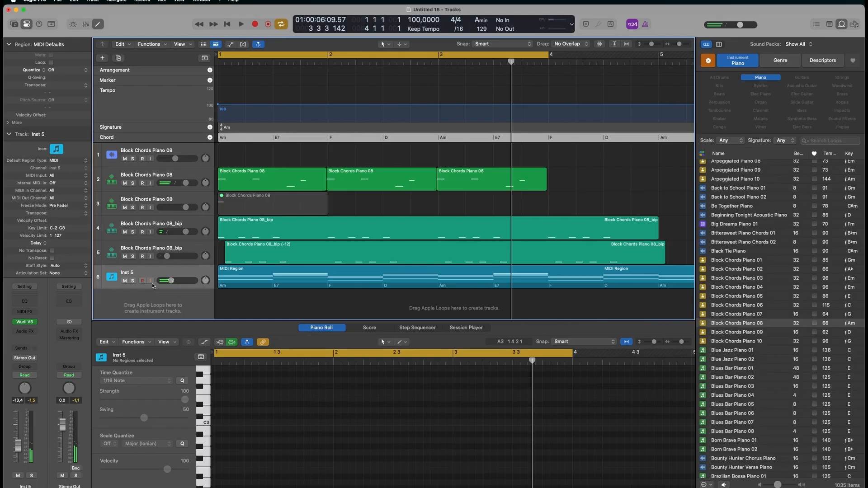
pyautogui.click(841, 26)
pyautogui.press('space')
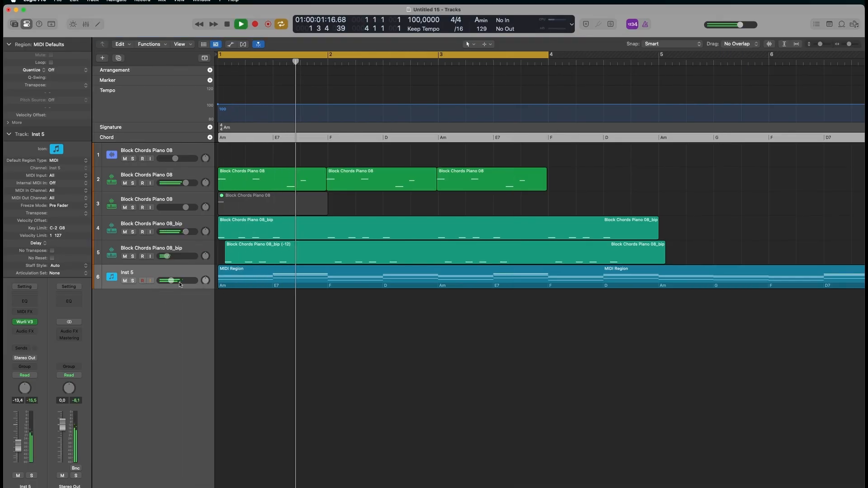
pyautogui.press('space')
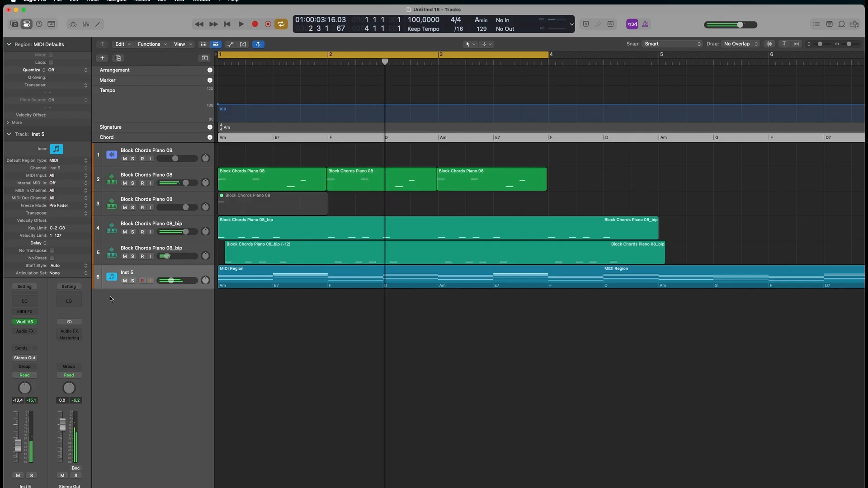
# - Open the Wurli V3 instrument, set its Vibrato to 32.0 %, and play the beat
pyautogui.moveTo(27, 326)
pyautogui.click(26, 323)
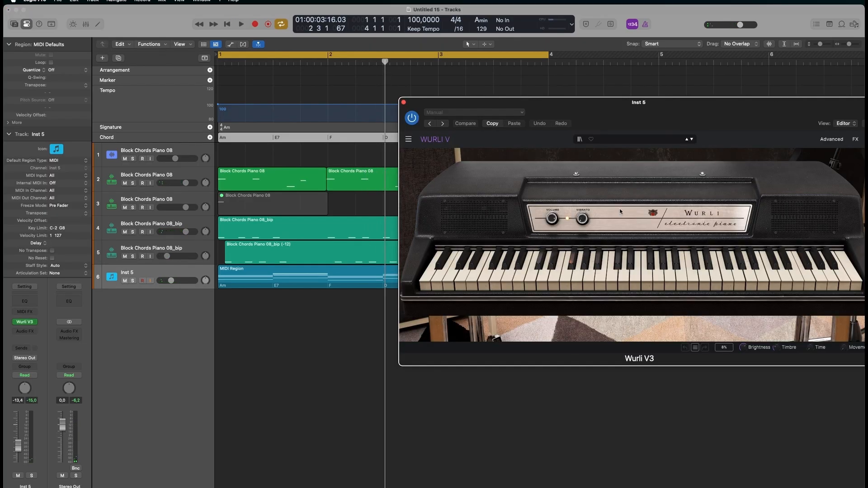
pyautogui.moveTo(580, 224); pyautogui.dragTo(572, 202)
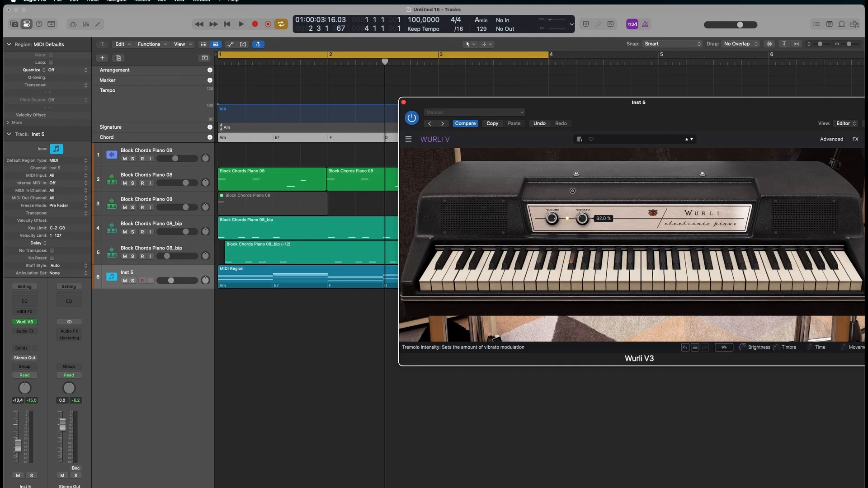
pyautogui.press('space')
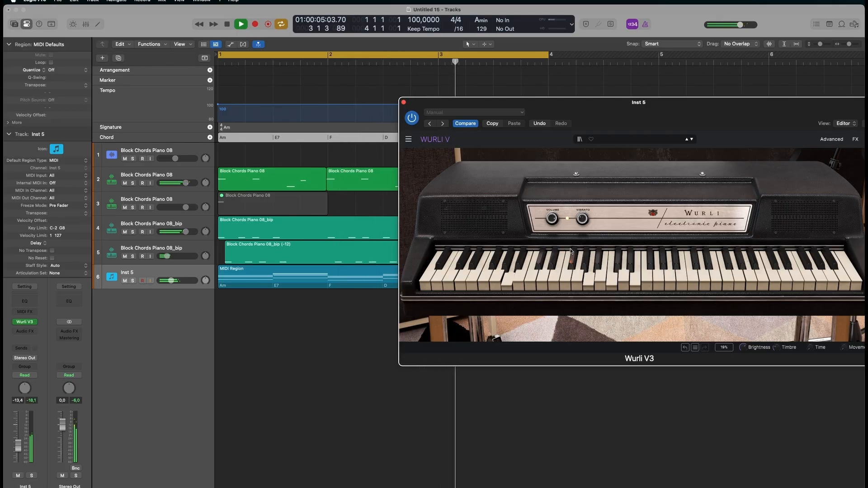
pyautogui.press('space')
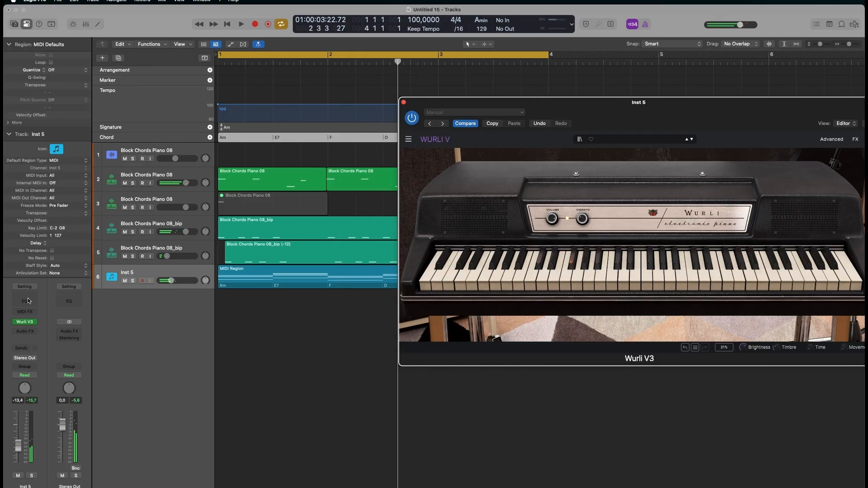
# - Add a Channel EQ to the Wurli track and load the Megafone preset
pyautogui.click(28, 301)
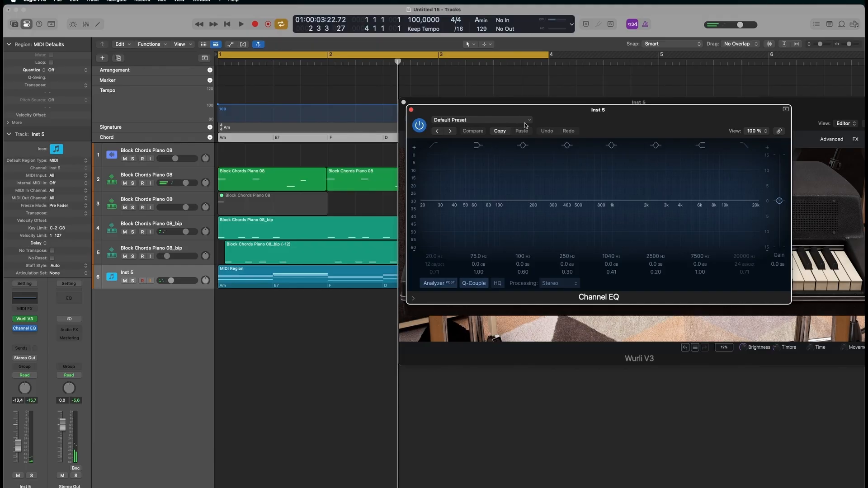
pyautogui.click(525, 123)
pyautogui.click(497, 314)
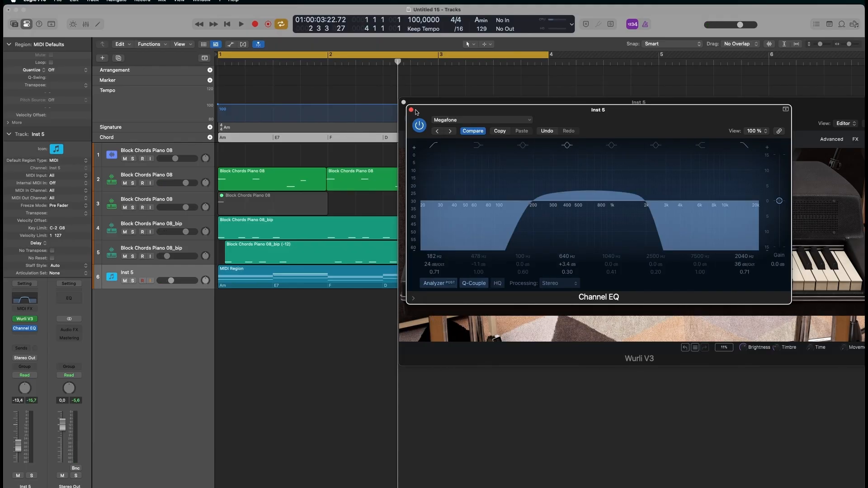
pyautogui.click(411, 109)
# - Narrow the Wurli's Channel EQ during playback with a high cut at about 780 Hz and a +3.0 dB peak at 535 Hz, and close both plug-in windows
pyautogui.press('space')
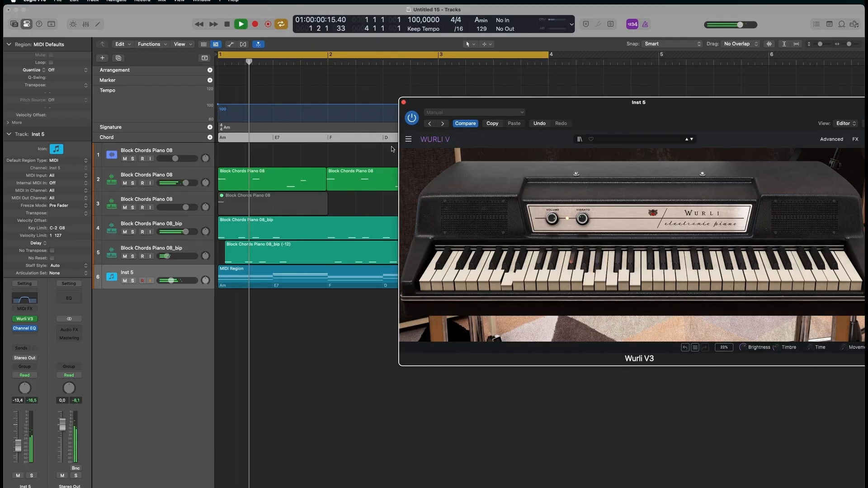
pyautogui.click(24, 328)
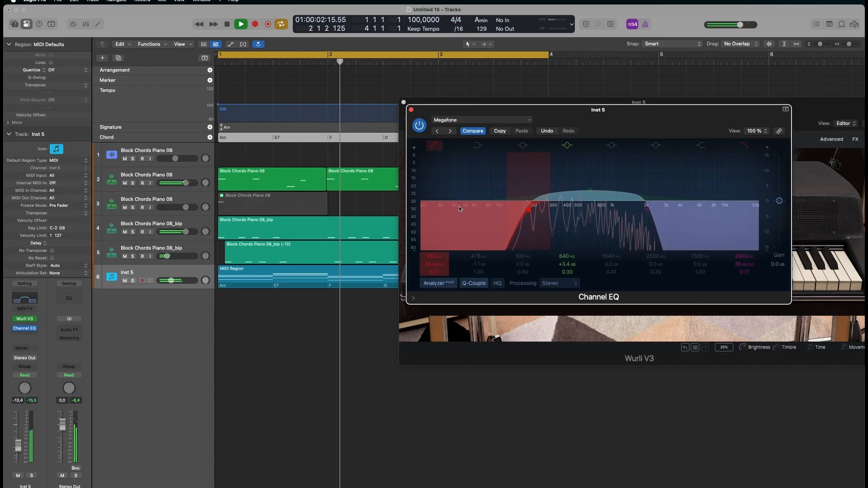
pyautogui.moveTo(674, 217); pyautogui.dragTo(644, 217)
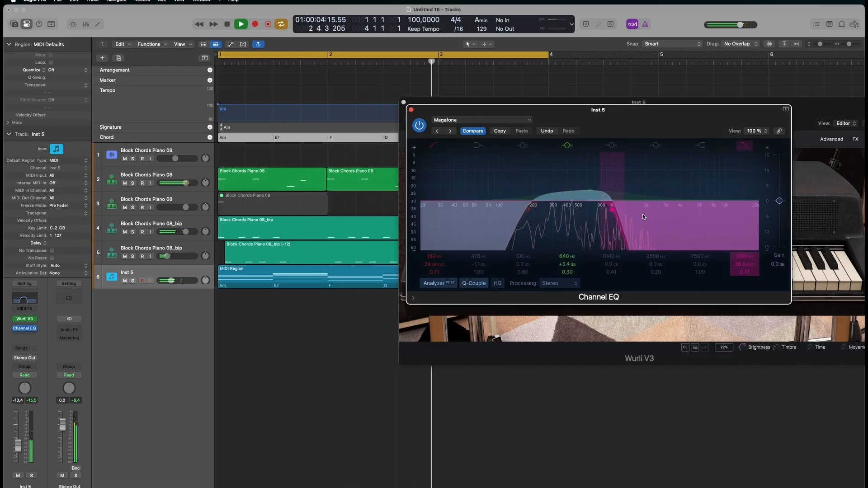
pyautogui.moveTo(601, 194)
pyautogui.mouseDown()
pyautogui.moveTo(556, 188)
pyautogui.moveTo(552, 202)
pyautogui.moveTo(600, 195)
pyautogui.mouseUp()
pyautogui.moveTo(637, 230); pyautogui.dragTo(625, 230)
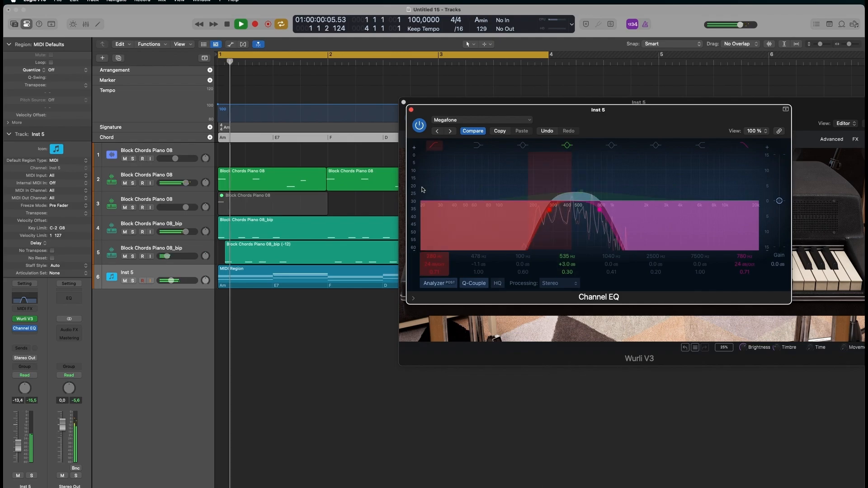
pyautogui.click(411, 109)
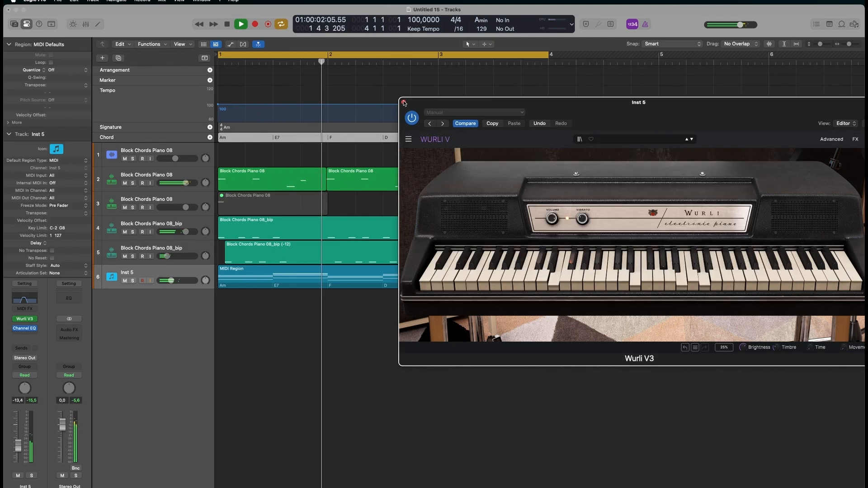
pyautogui.click(403, 102)
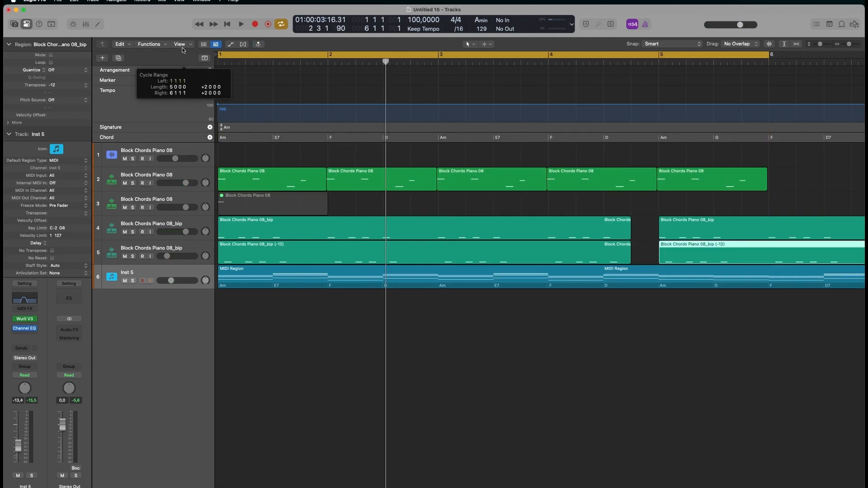
# - Play the arrangement with the cycle range ending at bar 6
pyautogui.press('space')
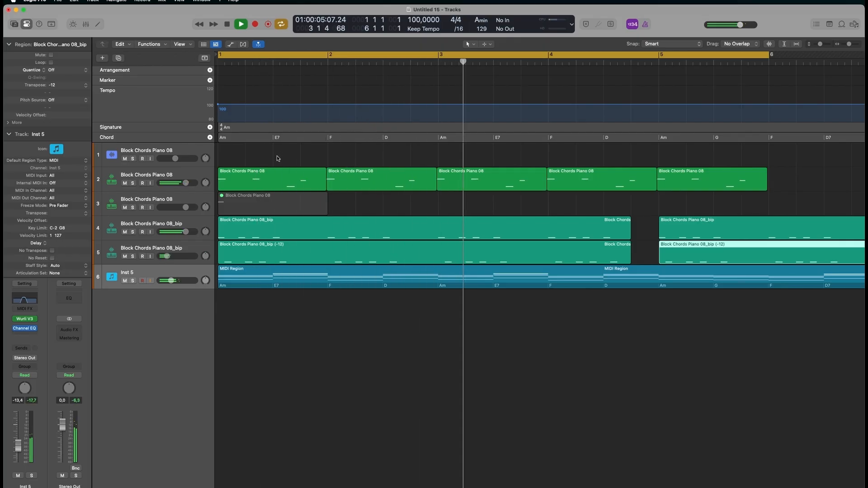
pyautogui.press('space')
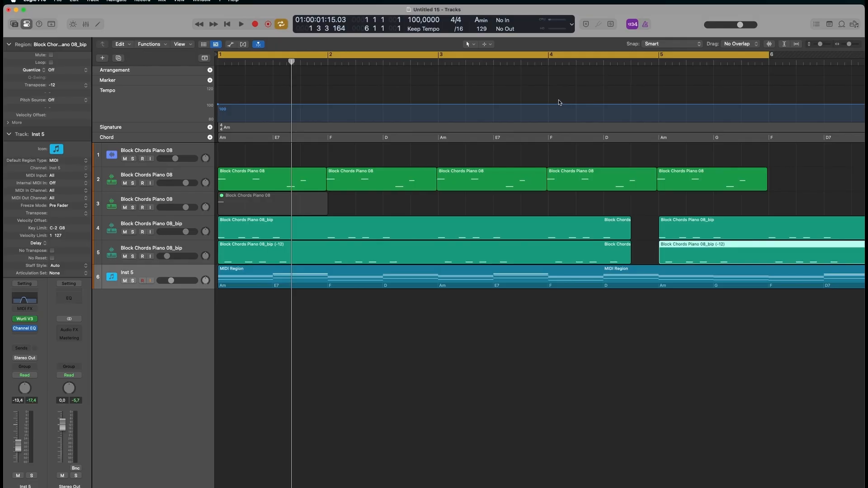
# - Browse the slices in the third track's Quick Sampler, delete the track's muted region, and record a new part
pyautogui.click(199, 200)
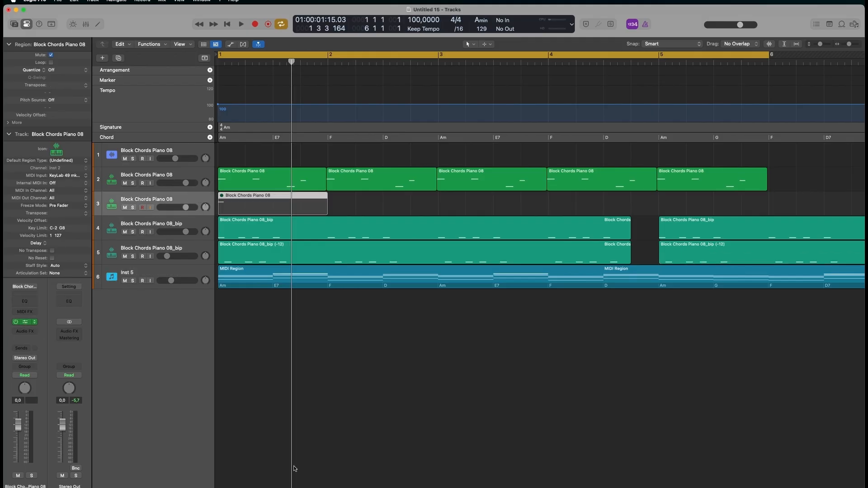
pyautogui.hscroll(15, 645, 220)
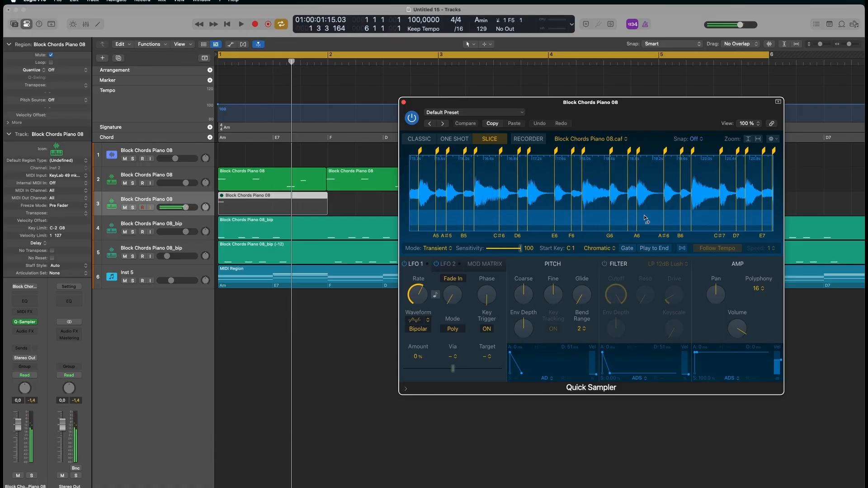
pyautogui.scroll(-3, 626, 205)
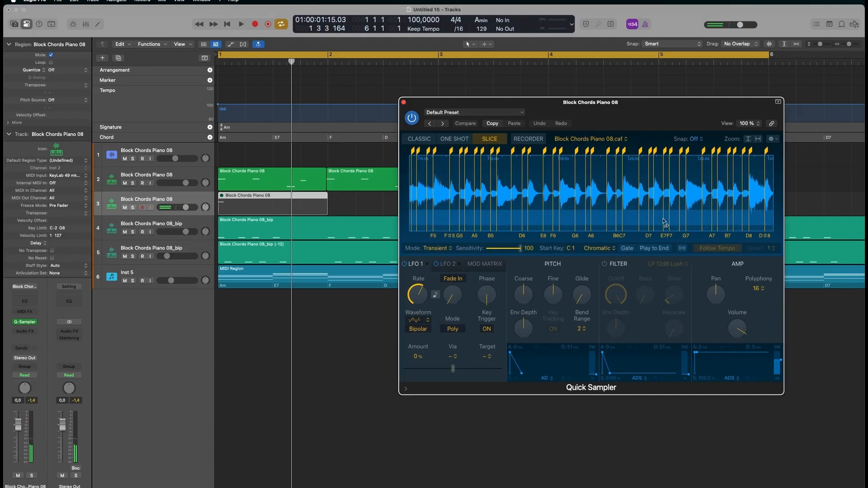
pyautogui.press('Delete')
pyautogui.press('r')
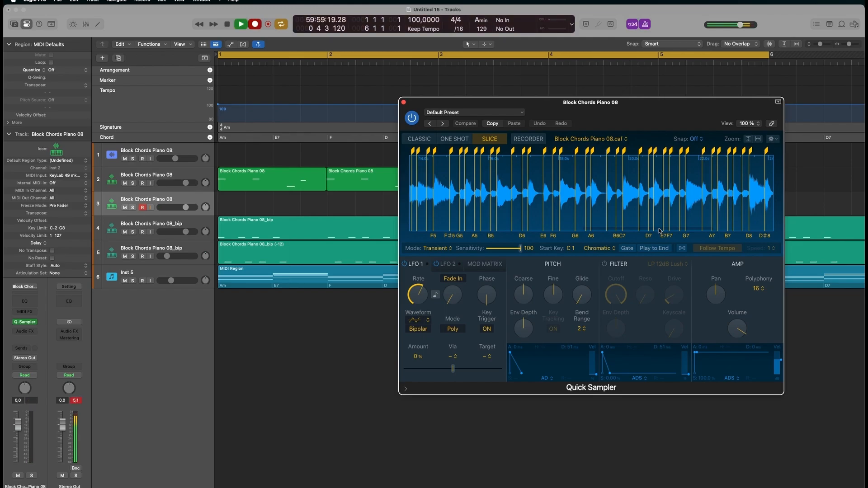
pyautogui.press('space')
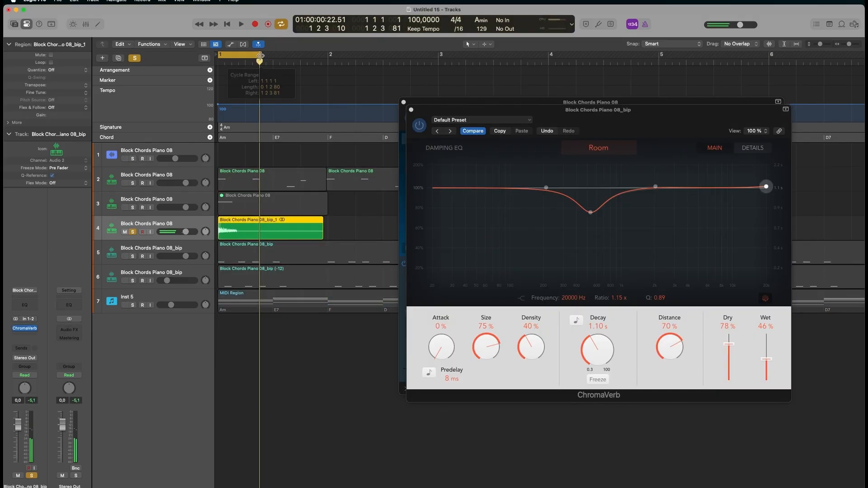
# - Extend the cycle range to end at bar 2 and set the fourth track's ChromaVerb decay to 2.20 s while playing
pyautogui.moveTo(261, 56); pyautogui.dragTo(326, 62)
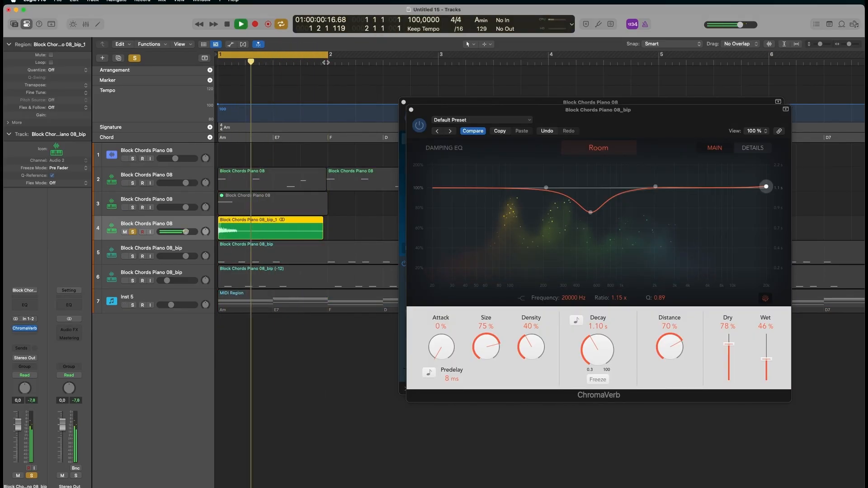
pyautogui.press('space')
pyautogui.moveTo(594, 345); pyautogui.dragTo(583, 311)
pyautogui.press('space')
pyautogui.moveTo(590, 347); pyautogui.dragTo(589, 359)
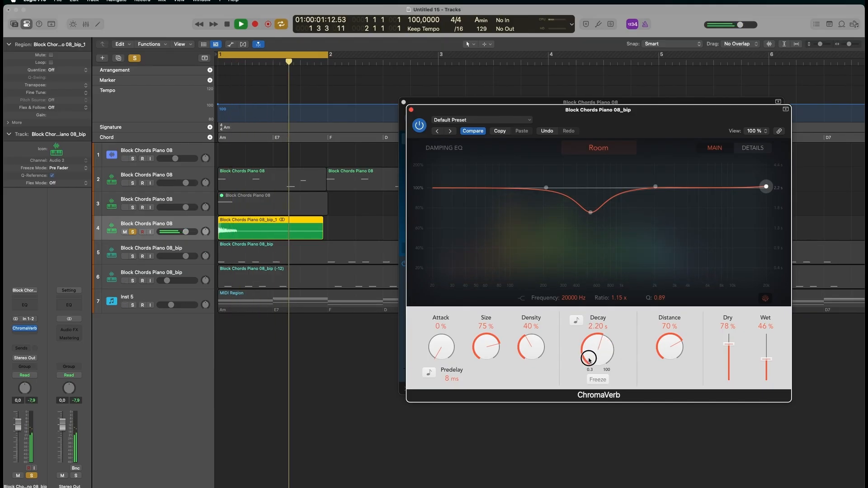
pyautogui.press('space')
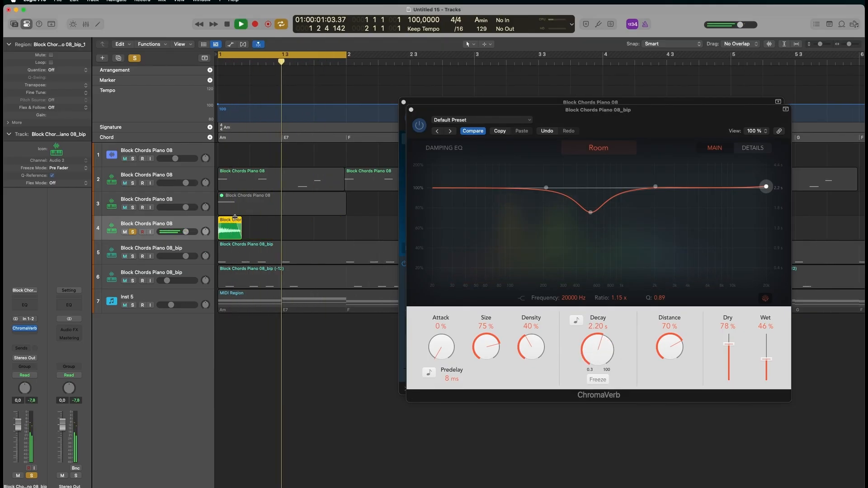
# - Turn on Flex & Follow for the fourth track's slice, set its transposition to 12, and audition the soloed track
pyautogui.press('space')
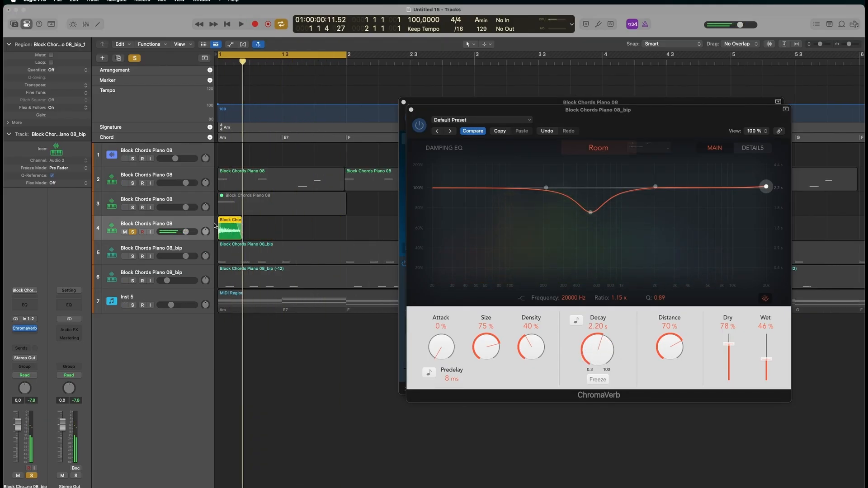
pyautogui.press('space')
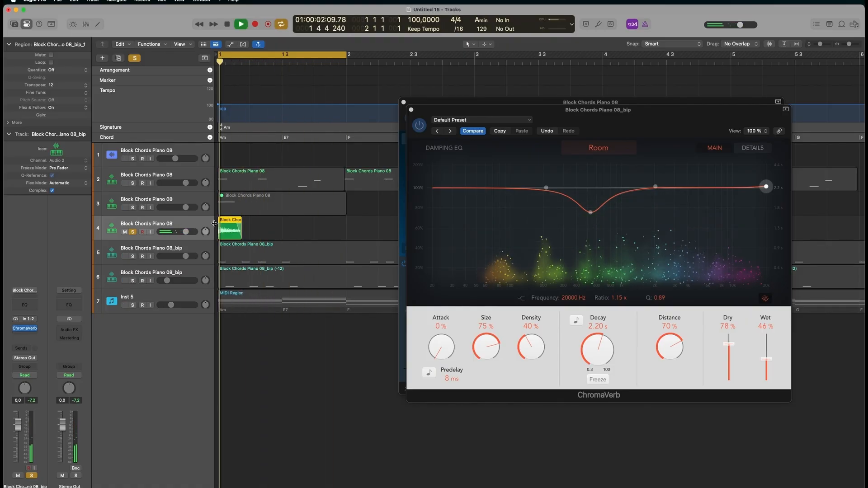
pyautogui.press('space')
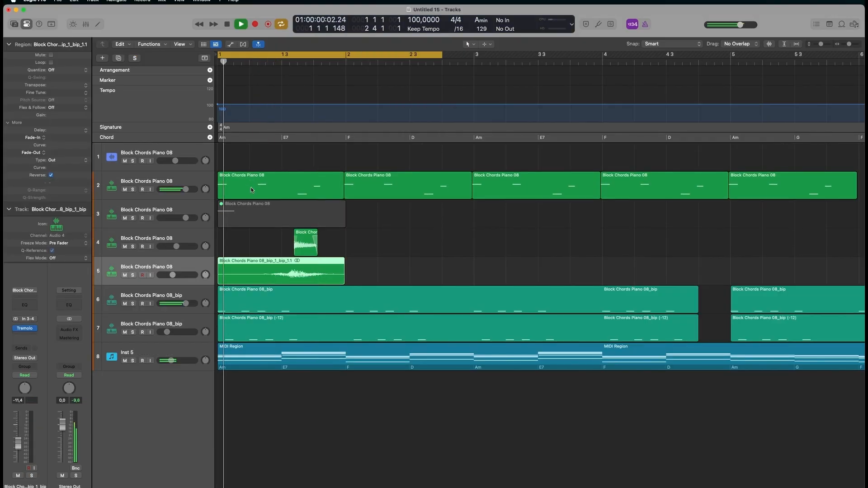
# - Move the fourth track's slice and the fifth track's reversed slice together so the slice lands around bar 2, and play the result
pyautogui.press('space')
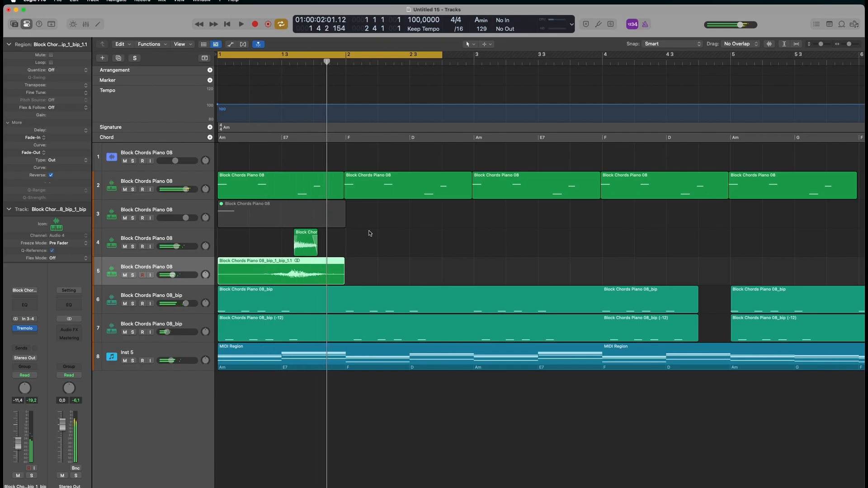
pyautogui.moveTo(298, 267); pyautogui.dragTo(347, 273)
pyautogui.press('space')
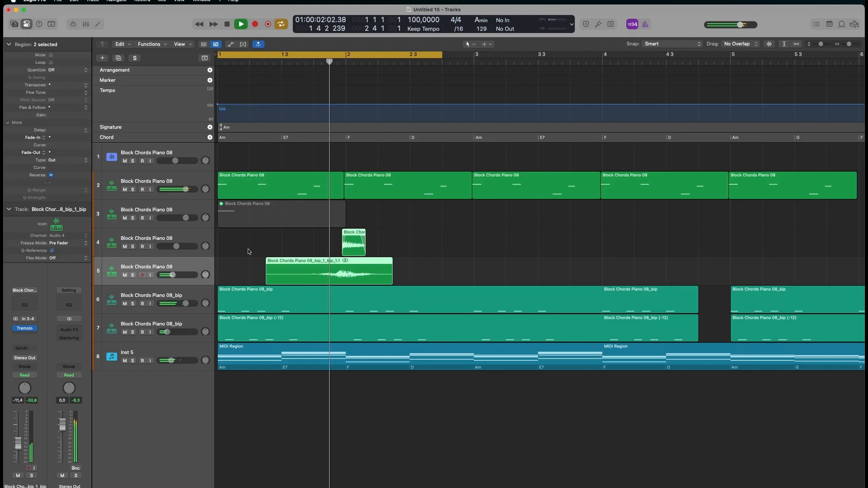
pyautogui.press('space')
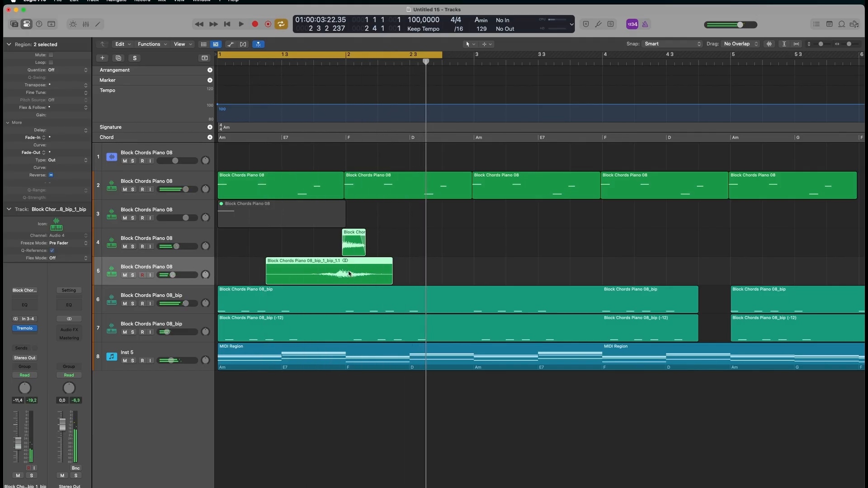
# - Copy the slice and its reversed slice so the copied slice lands at bar 5, and play through it with cycling off
pyautogui.moveTo(341, 273); pyautogui.dragTo(730, 261)
pyautogui.press('space')
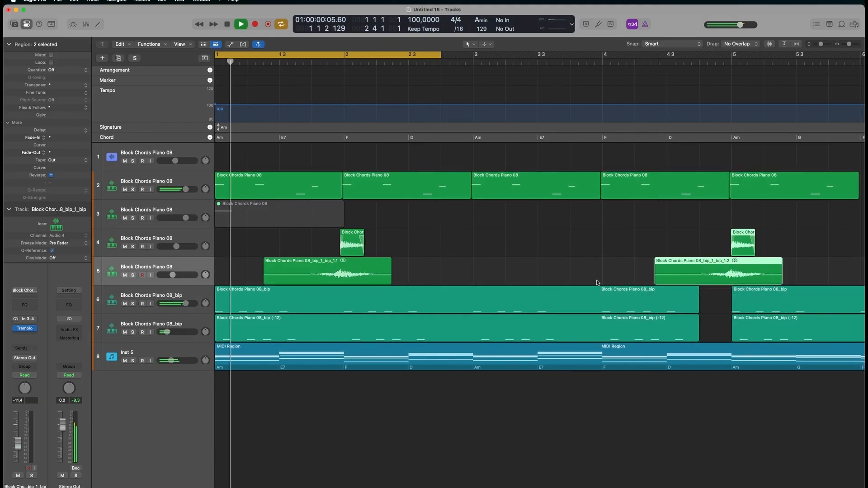
pyautogui.press('c')
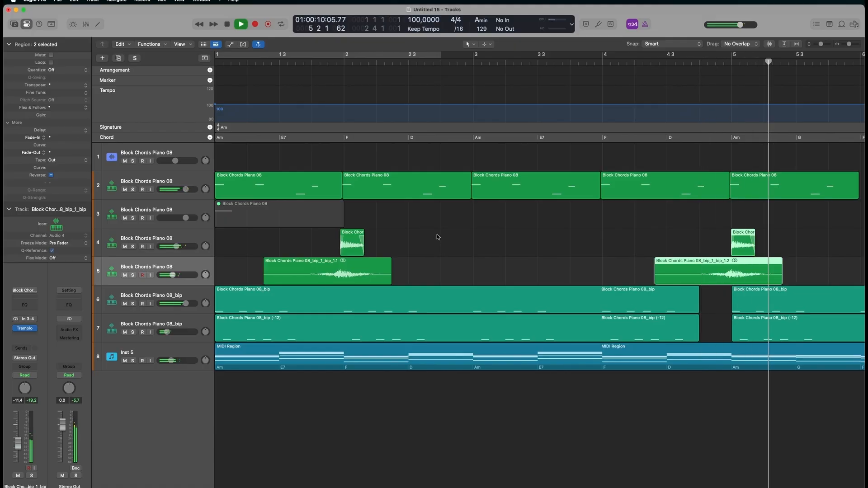
pyautogui.press('space')
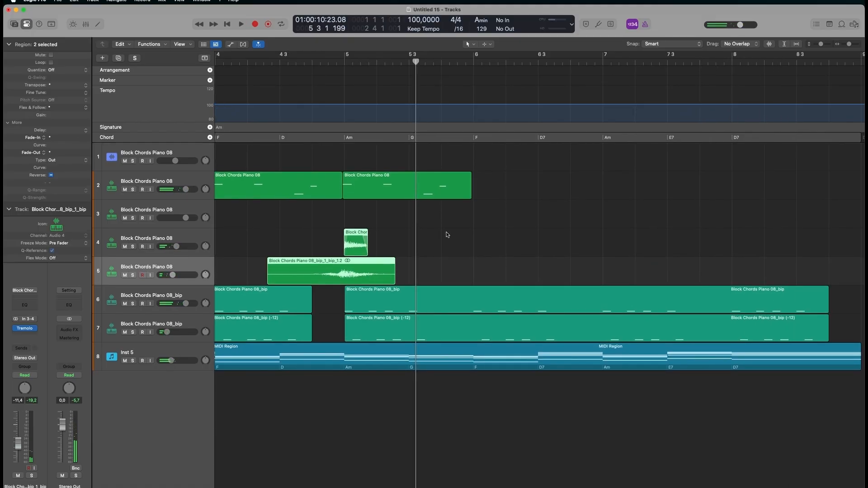
# - Repeat the second track's last region twice so its slice pattern runs to bar 8
pyautogui.click(448, 190)
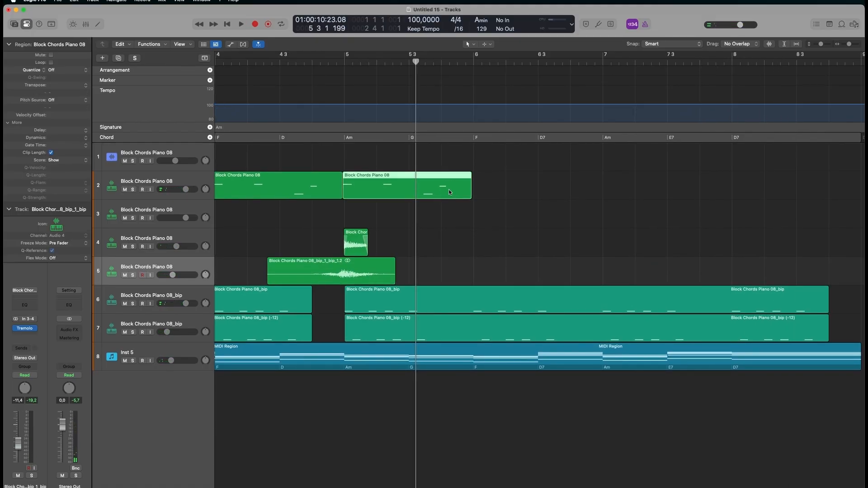
pyautogui.press('super+r')
pyautogui.press('super+r')
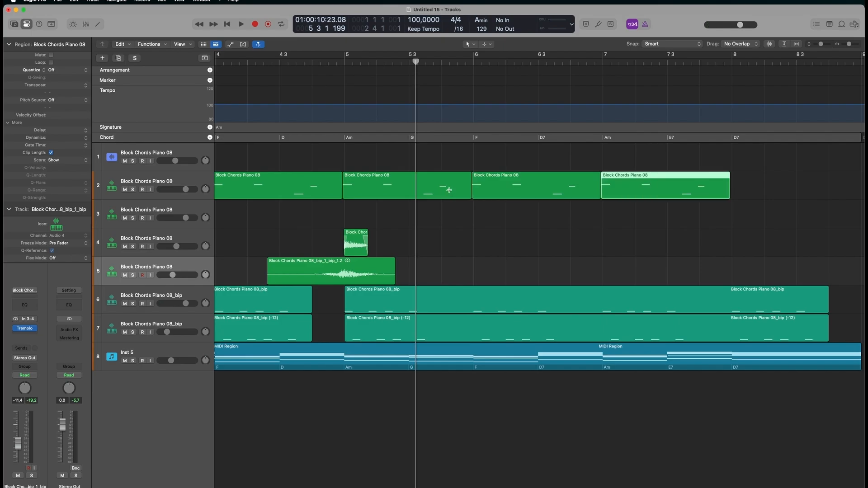
pyautogui.hscroll(-10, 398, 221)
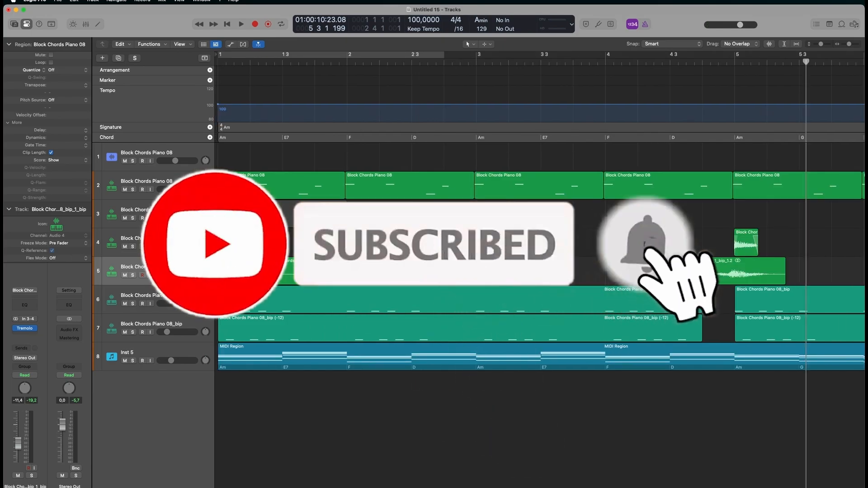
# - Move the first slice and reversed slice pair so the slice lands at bar 3, and play the transition into it
pyautogui.press('Return')
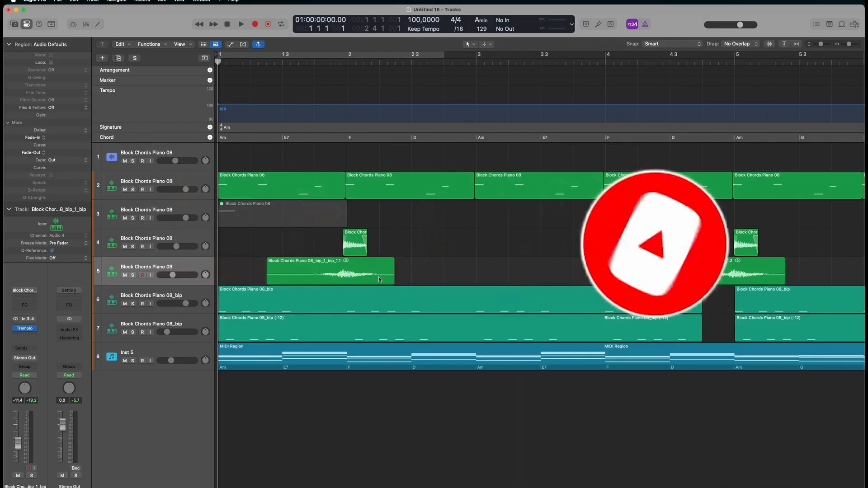
pyautogui.keyDown('shift'); pyautogui.click(353, 250); pyautogui.keyUp('shift')
pyautogui.moveTo(354, 251); pyautogui.dragTo(487, 254)
pyautogui.press('space')
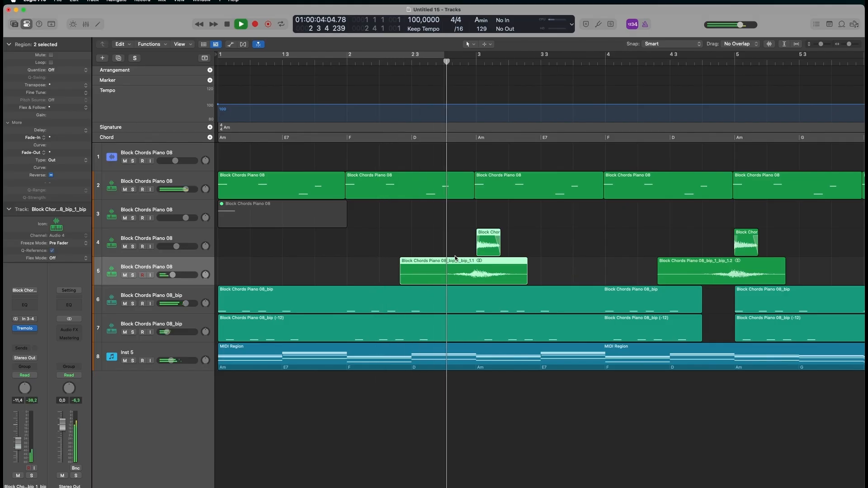
pyautogui.press('space')
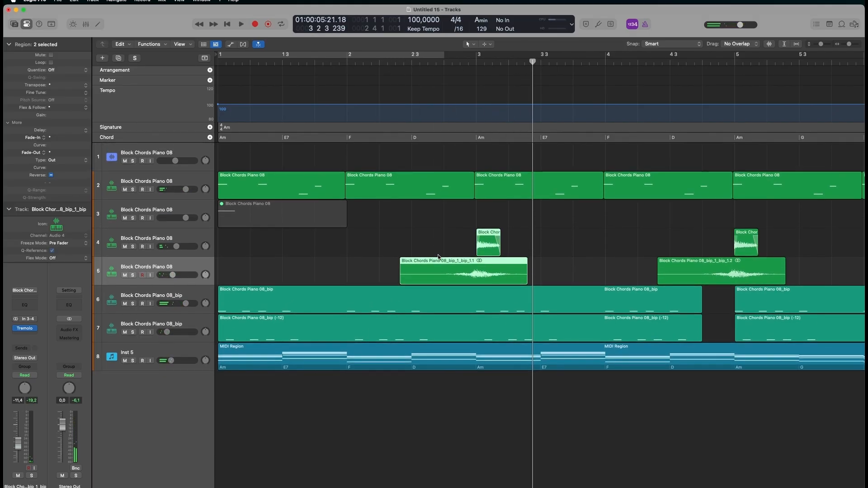
# - Delete the third track's muted region and preview Block Chords Piano 03 in the Loop Browser
pyautogui.click(192, 211)
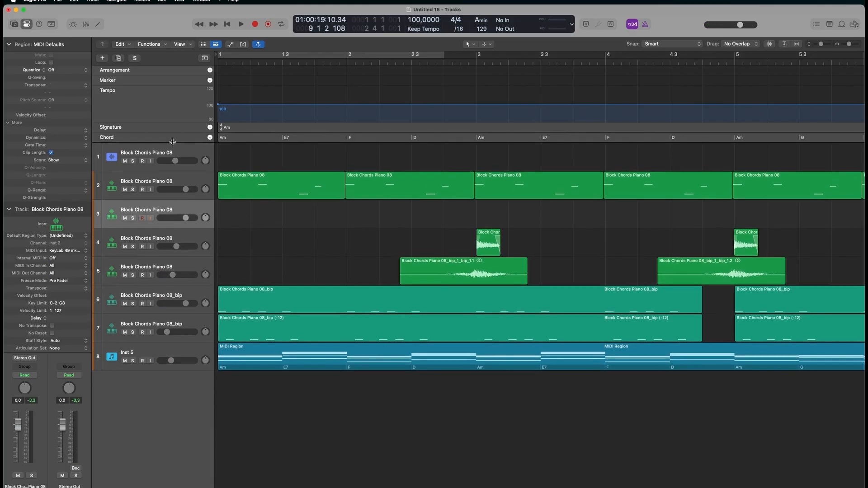
pyautogui.click(840, 25)
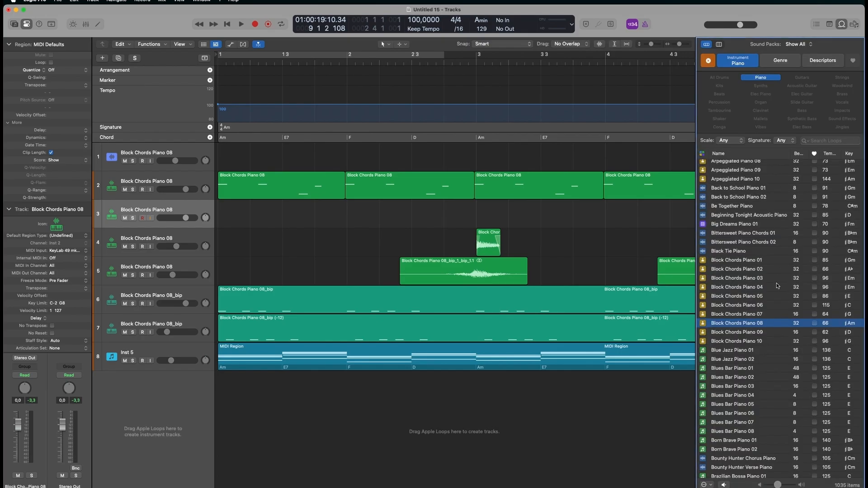
pyautogui.click(754, 277)
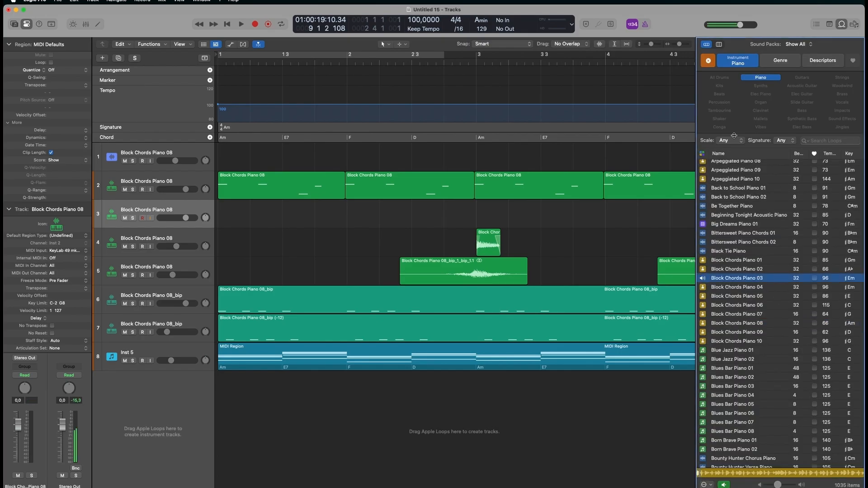
pyautogui.click(754, 279)
# - Filter the loops to All Drums, audition several Goa beats, and add Goa Psychic Beat 06 as a Drum Machine Designer track
pyautogui.click(759, 80)
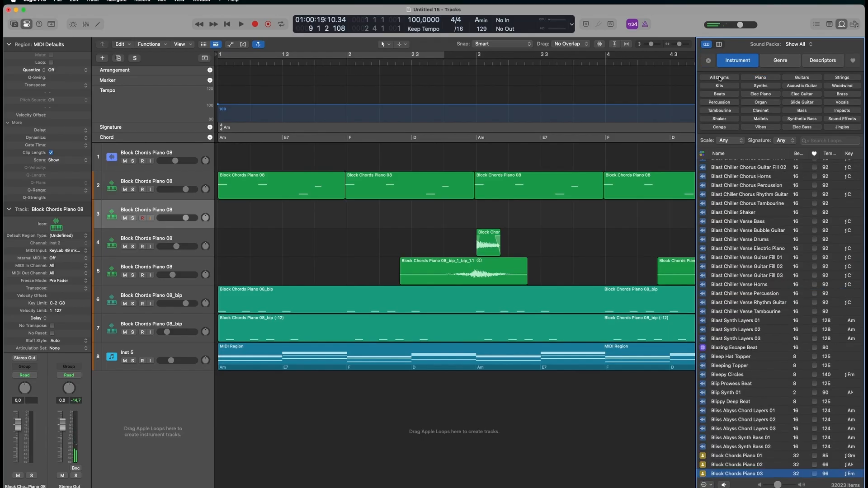
pyautogui.click(719, 78)
pyautogui.click(730, 256)
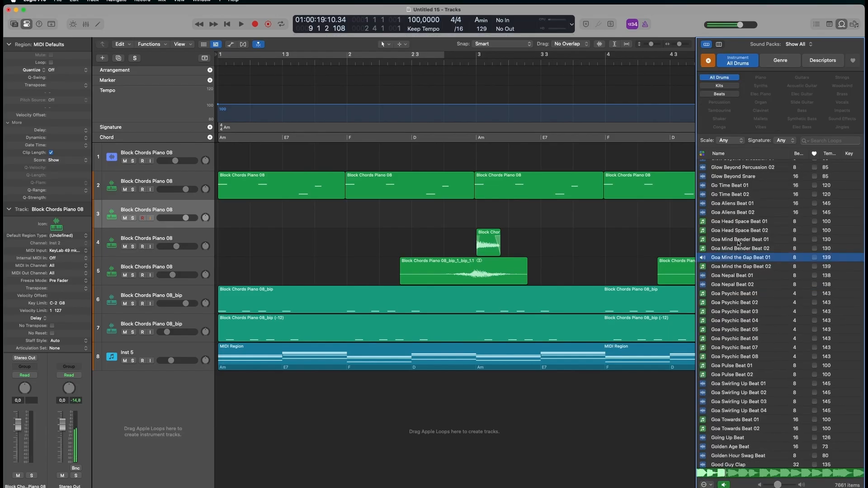
pyautogui.click(736, 293)
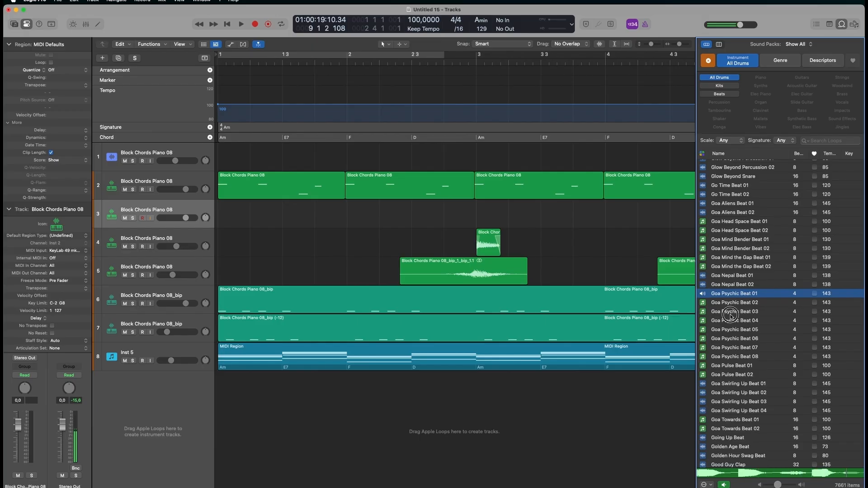
pyautogui.click(731, 312)
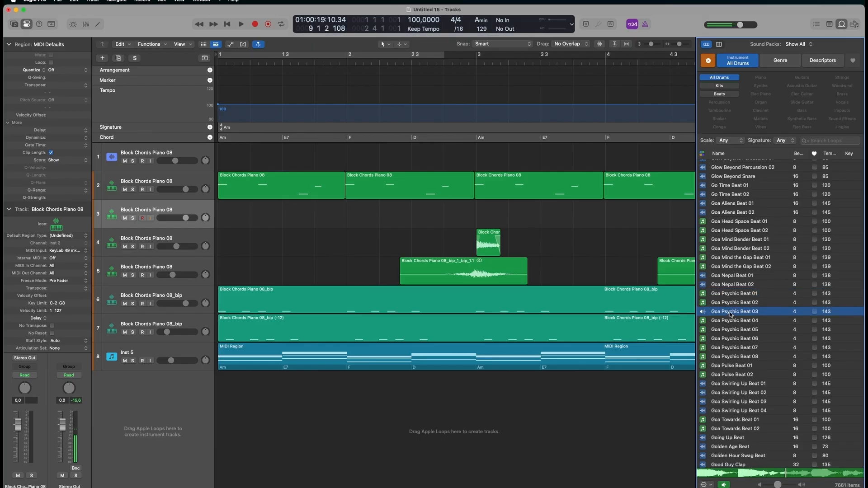
pyautogui.click(731, 321)
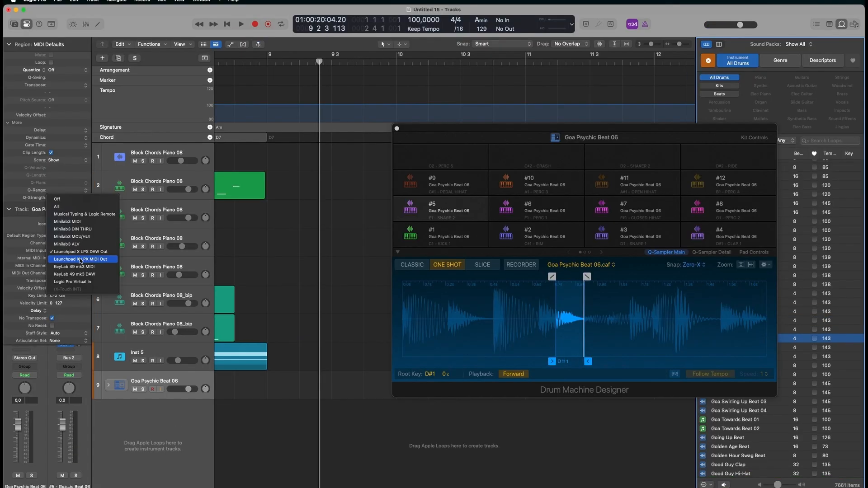
# - Set the Goa Psychic Beat 06 track's MIDI input to Launchpad X LPX MIDI Out and create a pattern region at bar 1
pyautogui.click(80, 259)
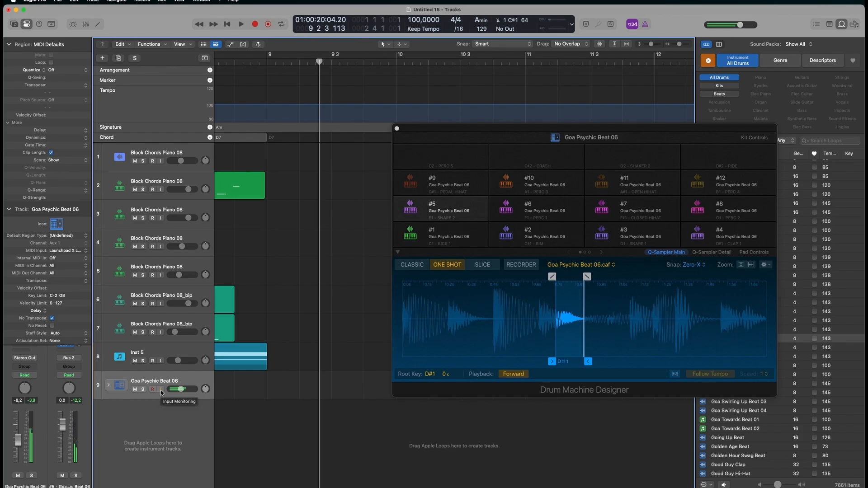
pyautogui.rightClick(225, 388)
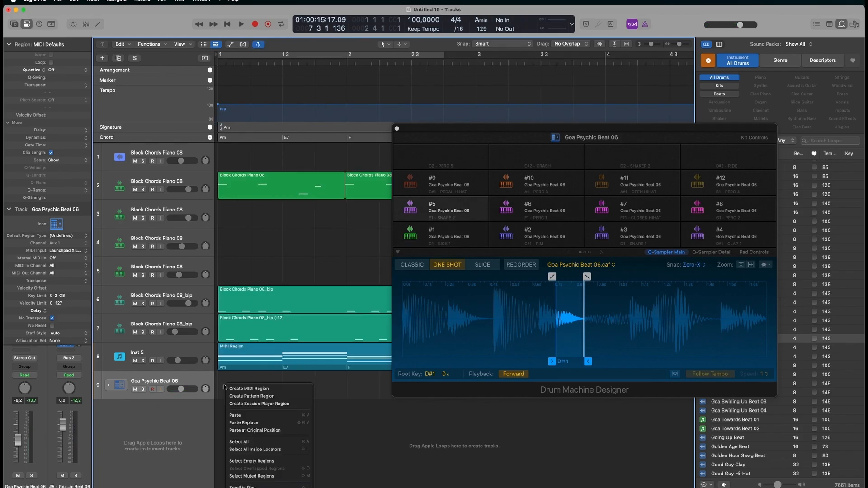
pyautogui.click(248, 397)
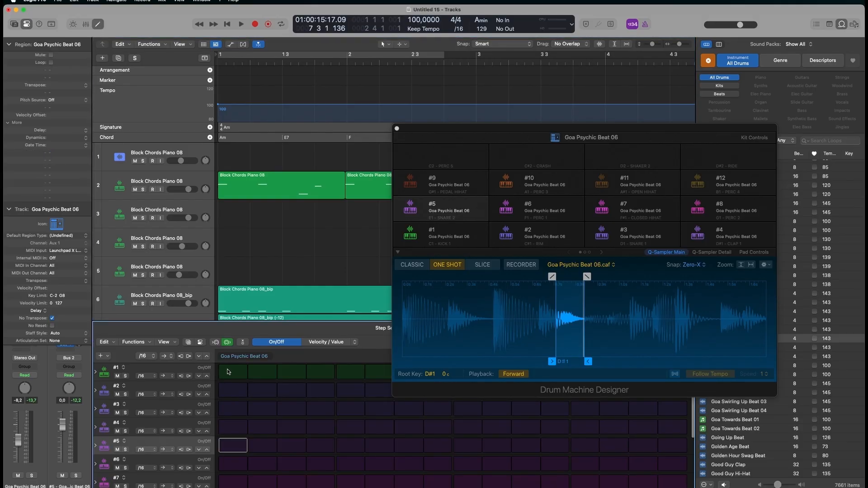
# - Program the drum pattern with #1 on steps 1, 4, 5 and 9, #2 on step 16, and #3 on step 5
pyautogui.click(229, 371)
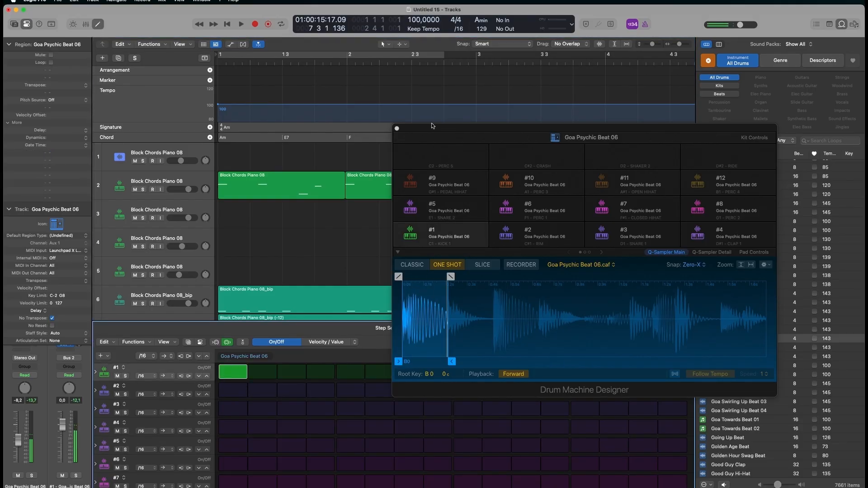
pyautogui.click(397, 129)
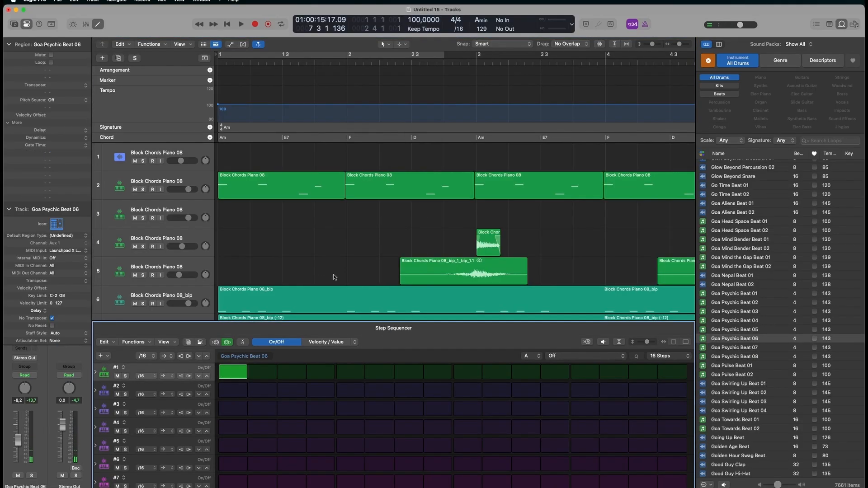
pyautogui.scroll(-10, 306, 421)
pyautogui.scroll(10, 533, 392)
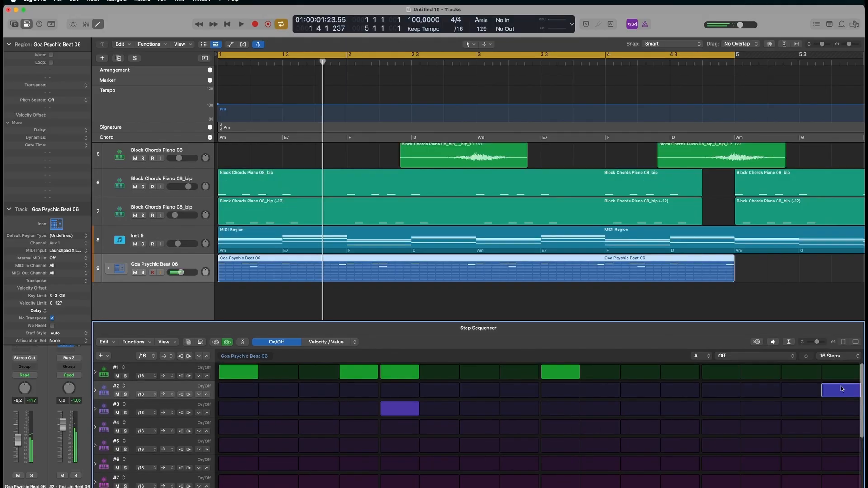
# - Set the #2 row's step 16 to repeat 4 times during playback using the sequencer's Repeat edit mode
pyautogui.press('space')
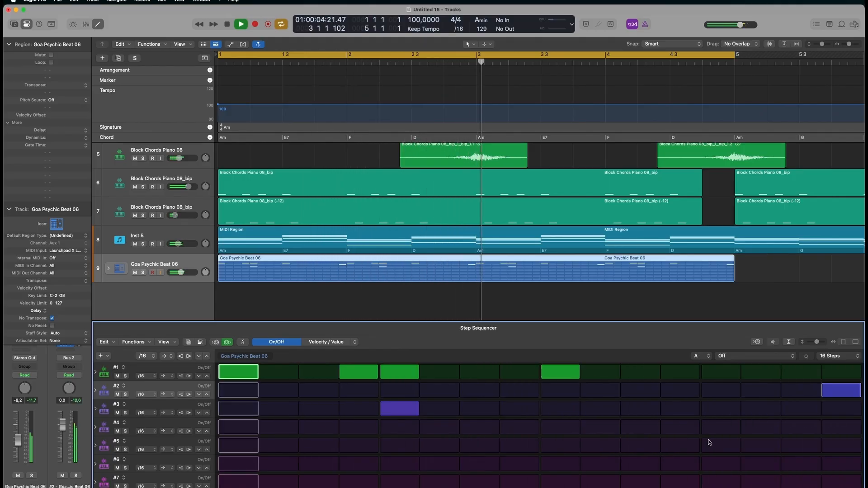
pyautogui.rightClick(830, 394)
pyautogui.click(824, 394)
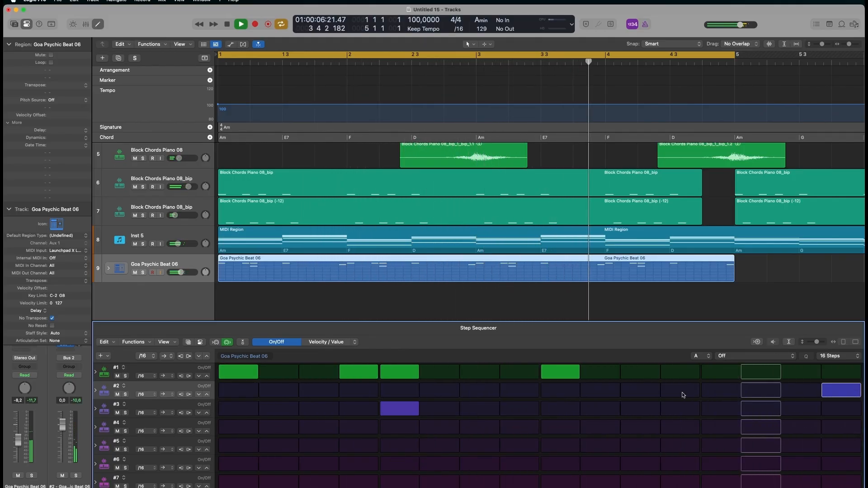
pyautogui.click(355, 341)
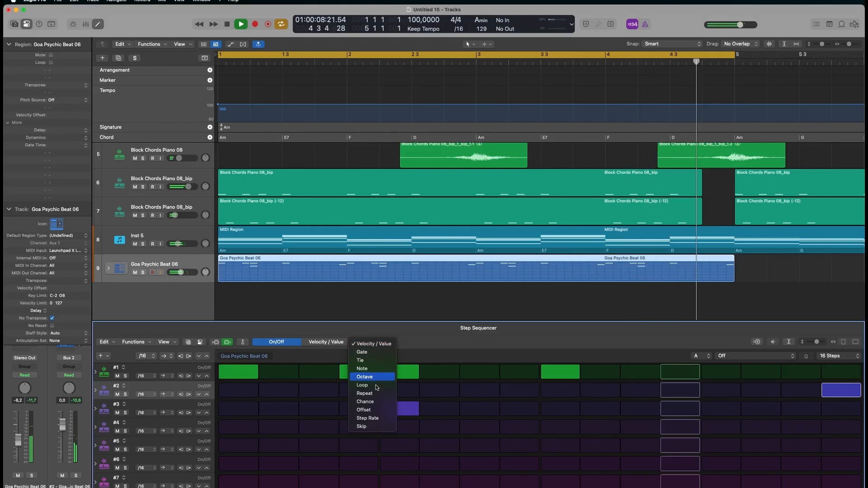
pyautogui.click(364, 394)
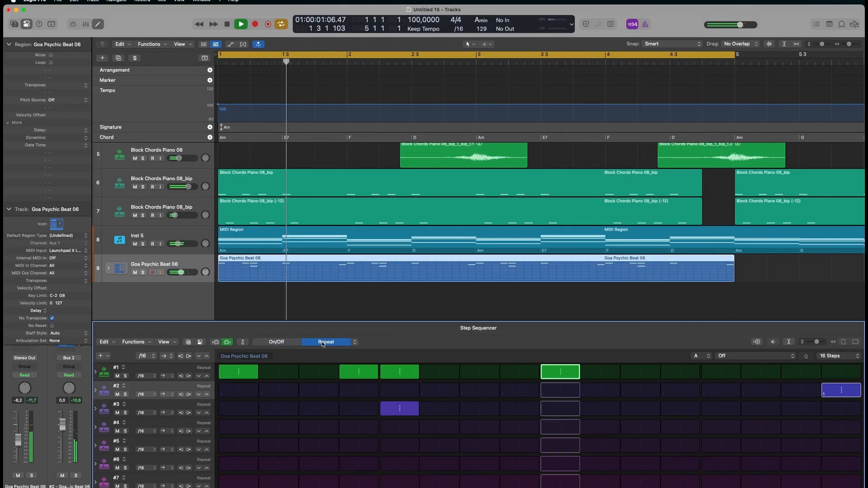
pyautogui.moveTo(826, 392); pyautogui.dragTo(826, 380)
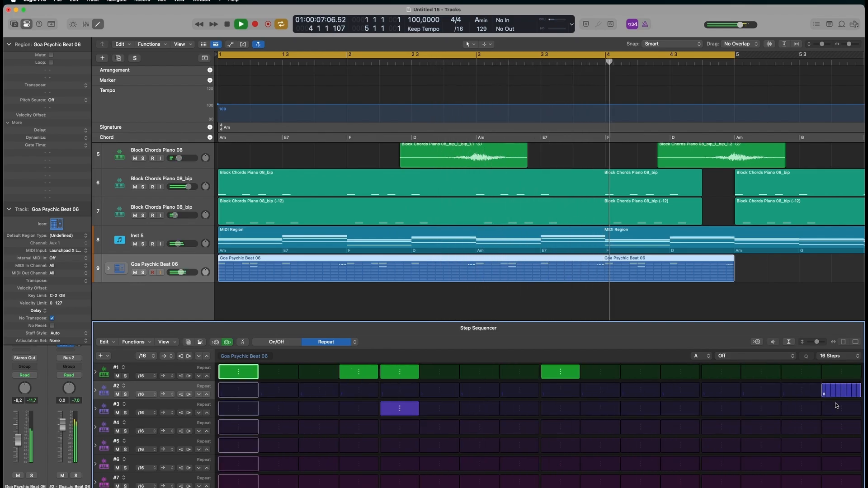
pyautogui.moveTo(846, 390); pyautogui.dragTo(846, 392)
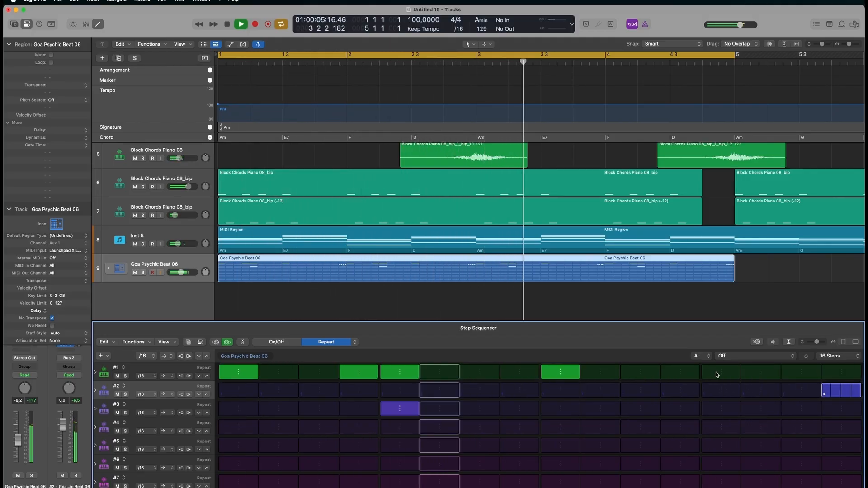
# - Add a hit on step 15 of the #1 row, return the sequencer to On/Off editing, and stop playback
pyautogui.moveTo(799, 372); pyautogui.dragTo(799, 358)
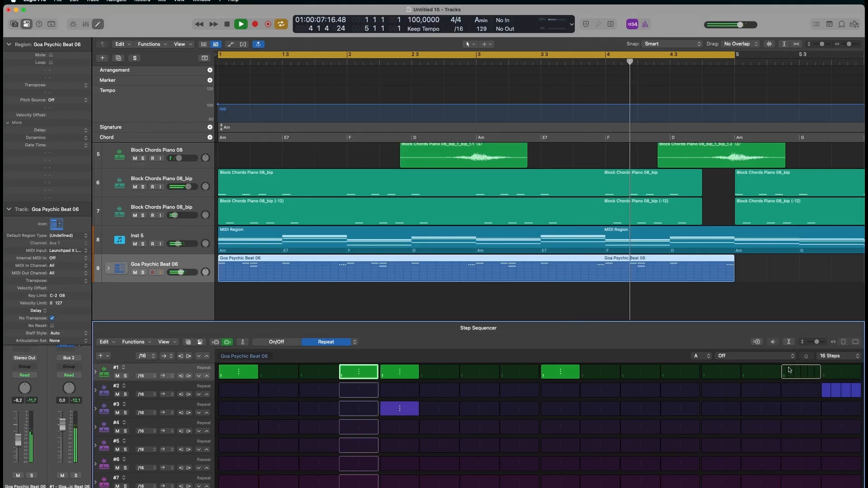
pyautogui.click(277, 343)
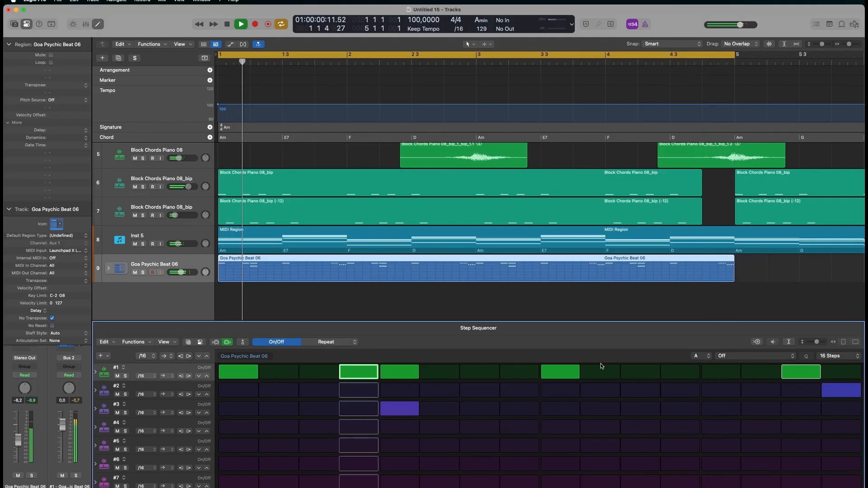
pyautogui.press('space')
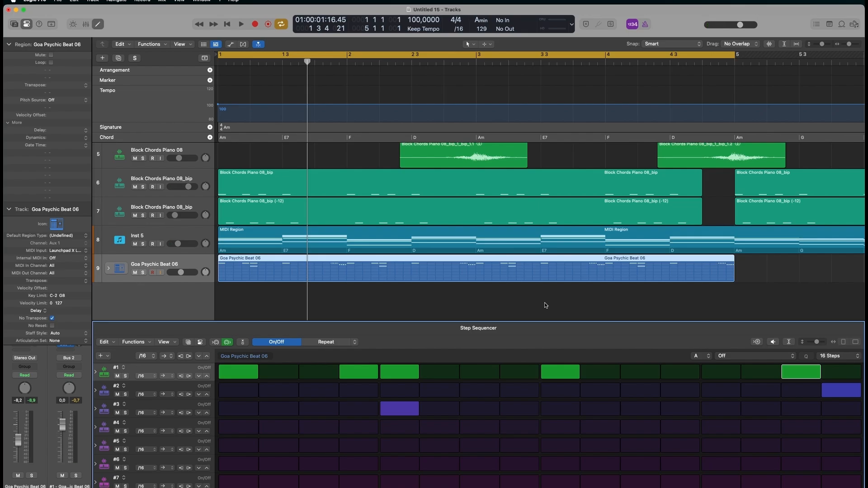
# - Move the Goa Psychic Beat 06 region so the drums start at bar 3
pyautogui.scroll(3, 516, 266)
pyautogui.scroll(-3, 517, 267)
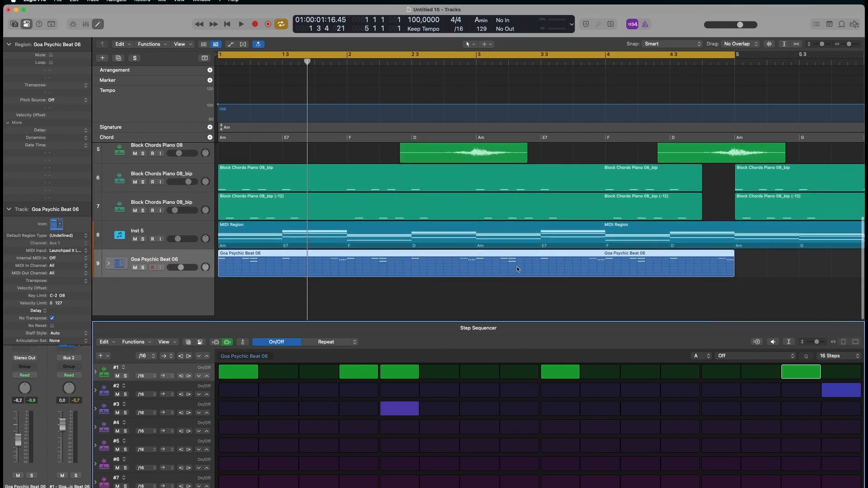
pyautogui.moveTo(384, 271); pyautogui.dragTo(647, 266)
pyautogui.scroll(3, 649, 264)
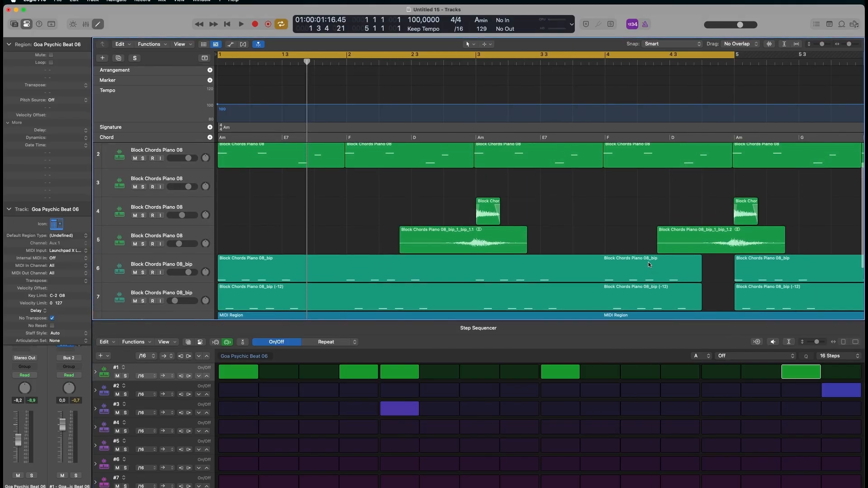
pyautogui.scroll(-3, 649, 265)
pyautogui.scroll(5, 649, 264)
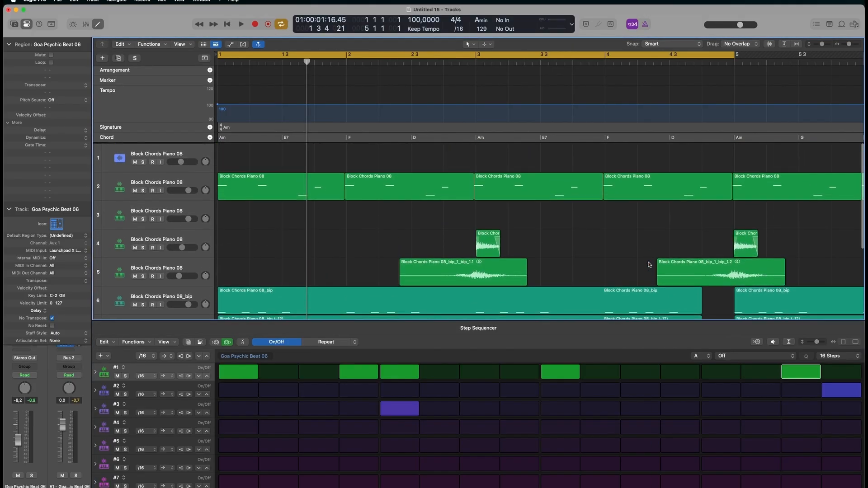
pyautogui.hscroll(1, 649, 264)
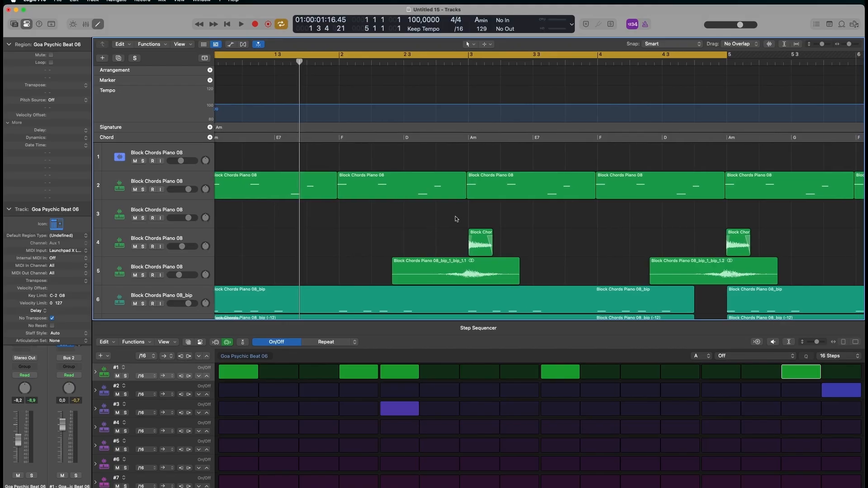
# - Play the looped arrangement from bar 1 to check the delayed drum entrance, and stop it
pyautogui.press('space')
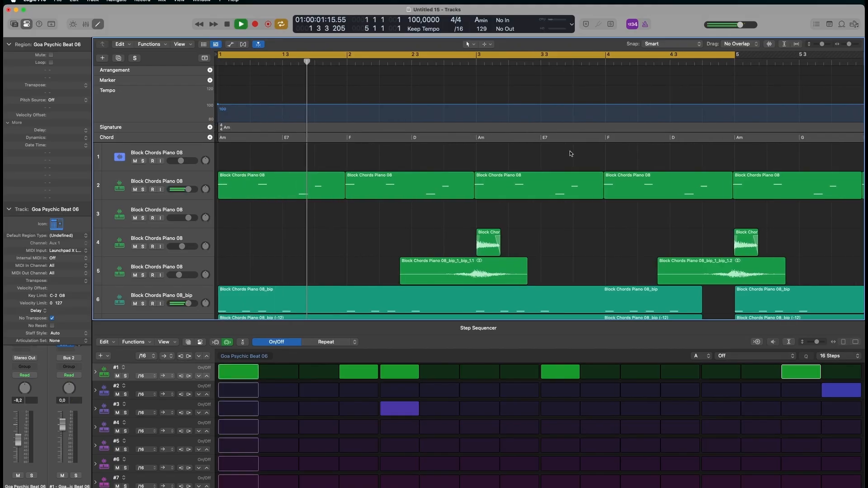
pyautogui.scroll(-5, 649, 133)
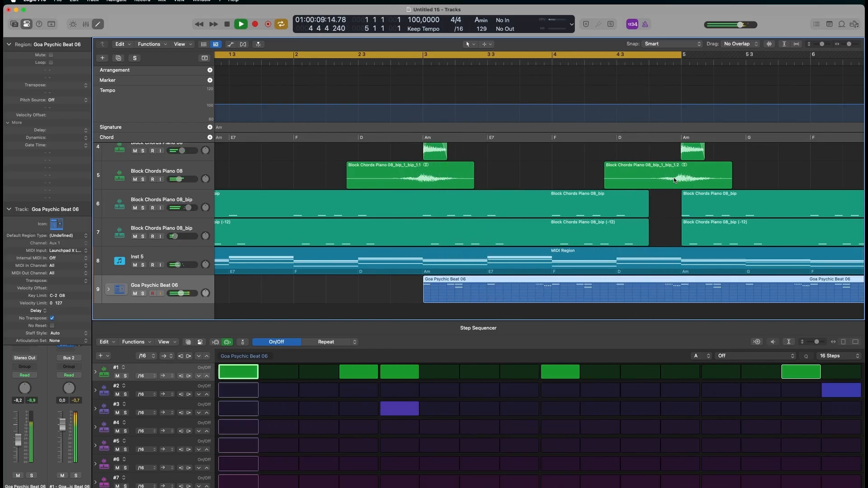
pyautogui.press('space')
pyautogui.scroll(5, 689, 177)
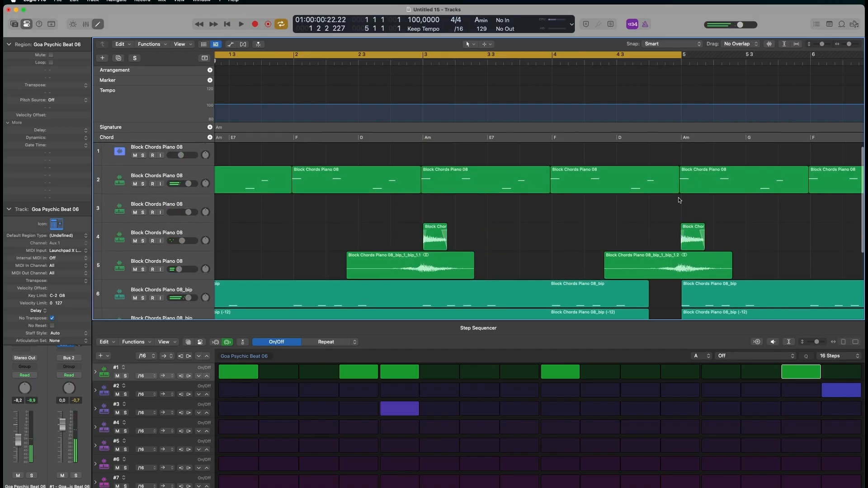
# - Extend the cycle range so it runs from bar 1 to bar 9
pyautogui.scroll(-2, 618, 180)
pyautogui.scroll(-3, 618, 180)
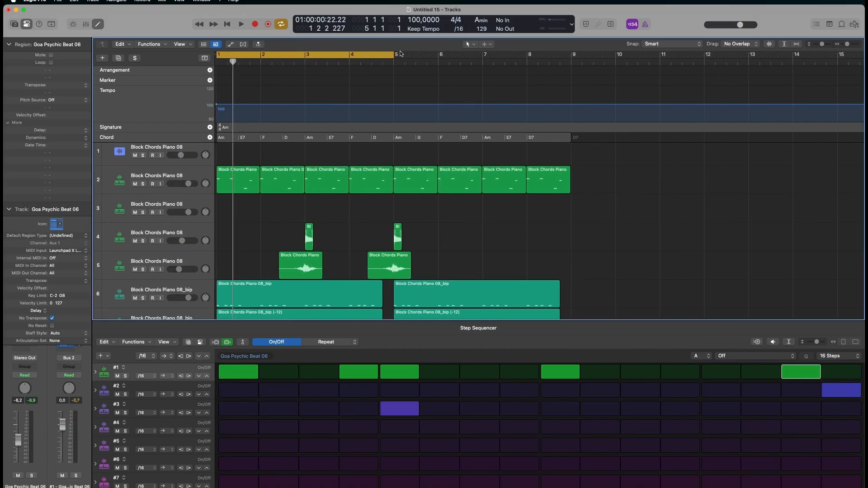
pyautogui.moveTo(392, 53); pyautogui.dragTo(570, 55)
pyautogui.scroll(-1, 448, 219)
pyautogui.scroll(2, 437, 217)
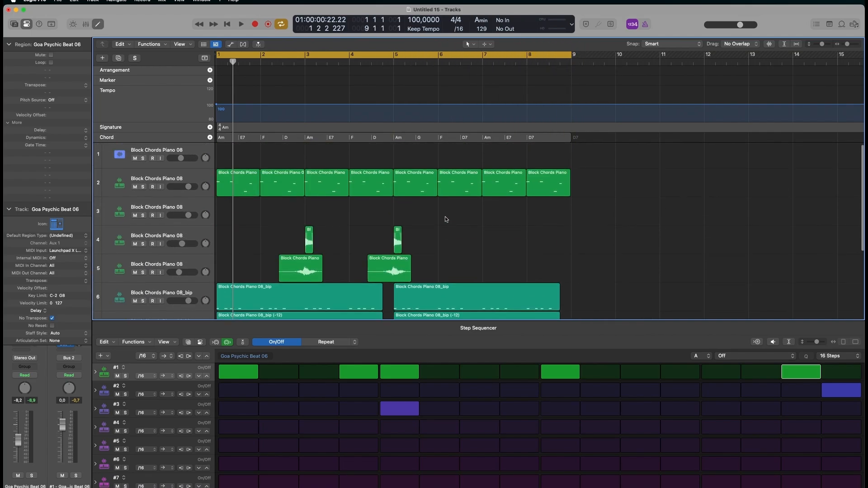
# - Open the Block Chords Piano 08 region at bar 5 of track 2 in the Piano Roll and audition its first two notes
pyautogui.click(424, 196)
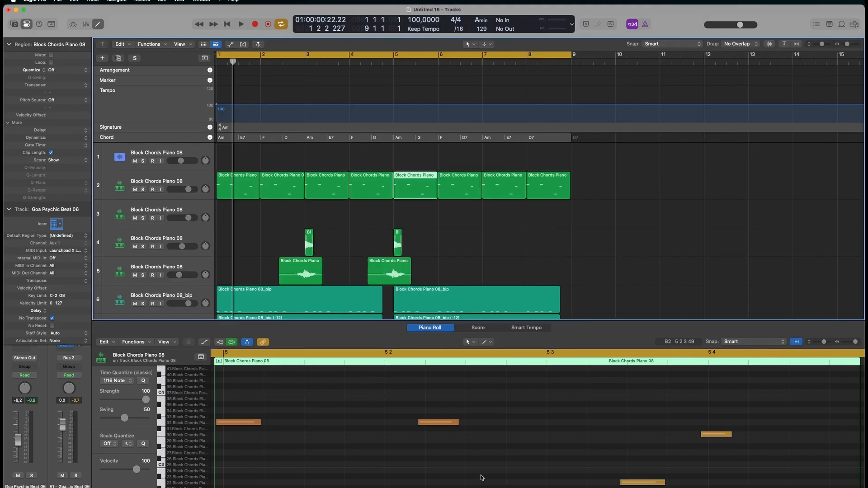
pyautogui.click(446, 423)
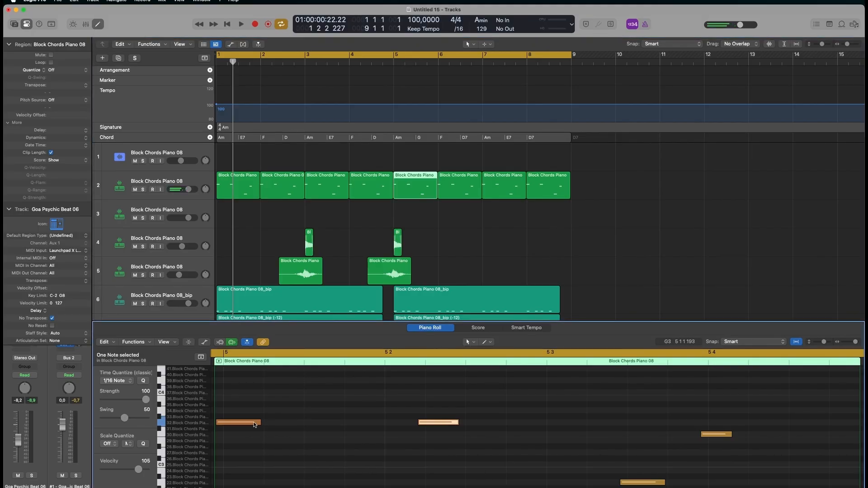
pyautogui.hscroll(-5, 279, 419)
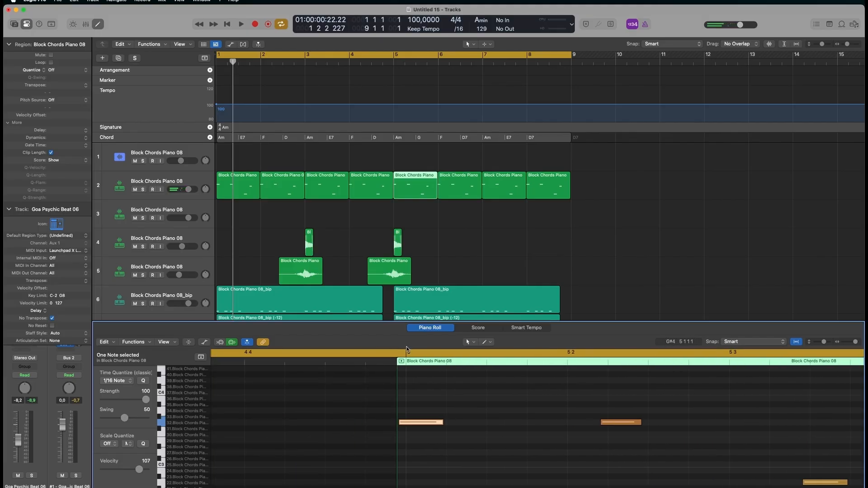
# - Start playback and repeat the Goa Psychic Beat 06 region once, placing the copy at bar 7
pyautogui.press('space')
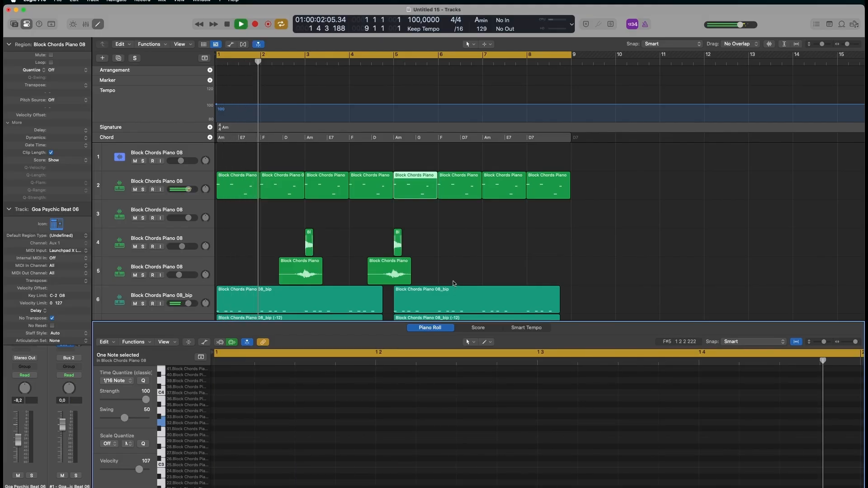
pyautogui.scroll(-4, 453, 283)
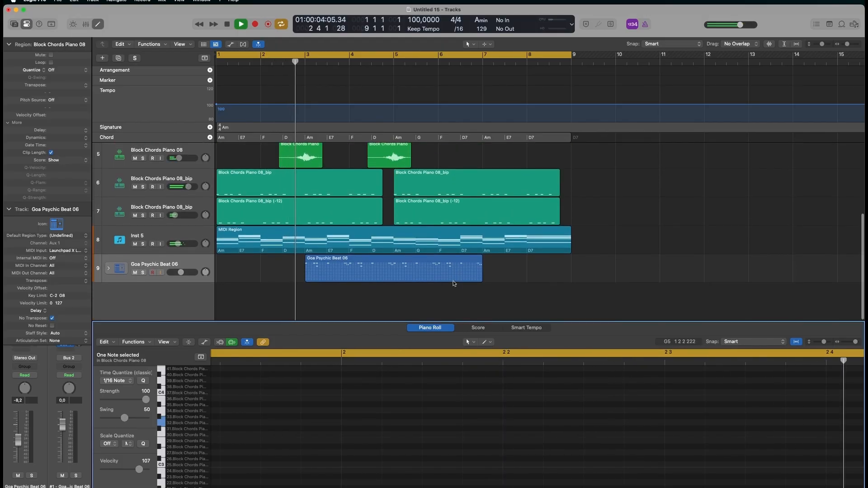
pyautogui.click(475, 272)
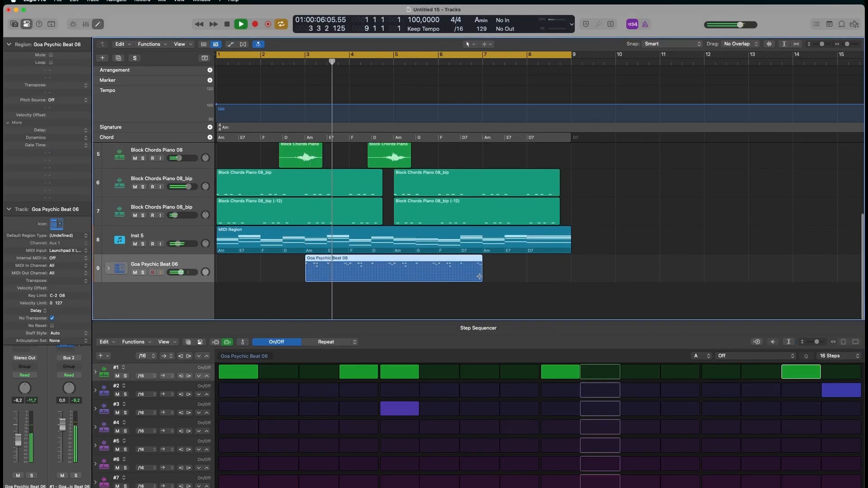
pyautogui.press('super+r')
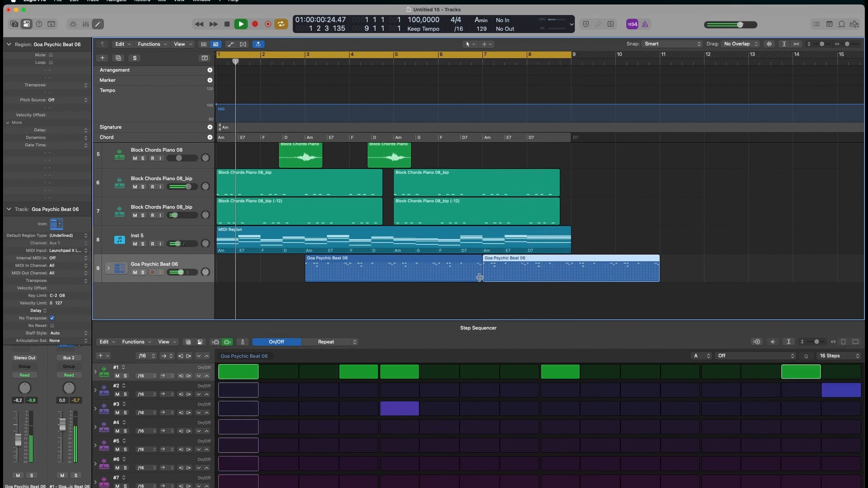
pyautogui.scroll(5, 478, 275)
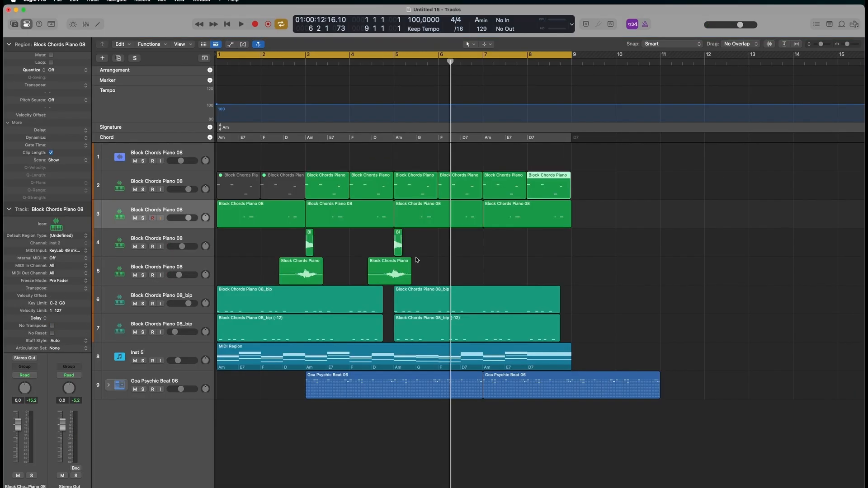
pyautogui.click(494, 187)
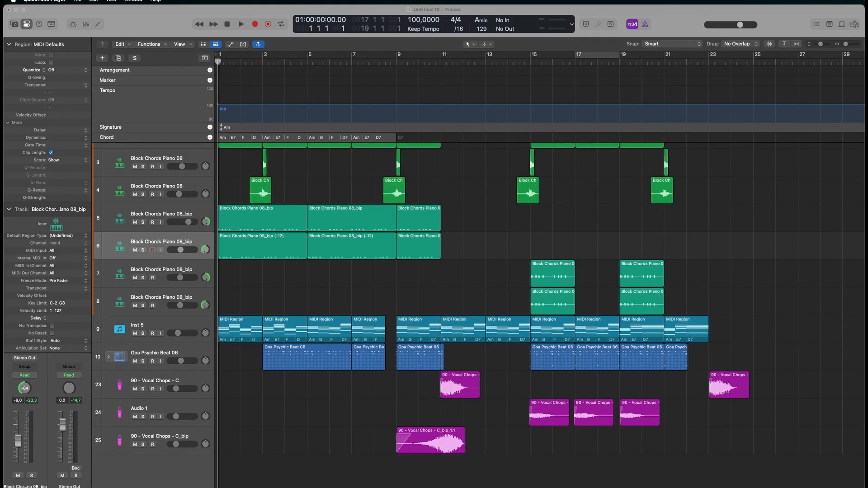
# - Play the full arrangement from bar 1 through the final vocal chop, reviewing all tracks, and stop at bar 25
pyautogui.scroll(2, 519, 250)
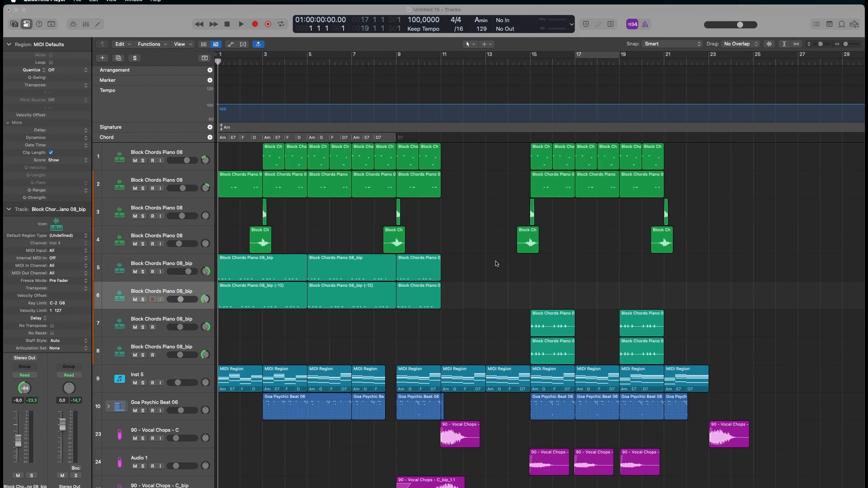
pyautogui.click(496, 263)
pyautogui.press('space')
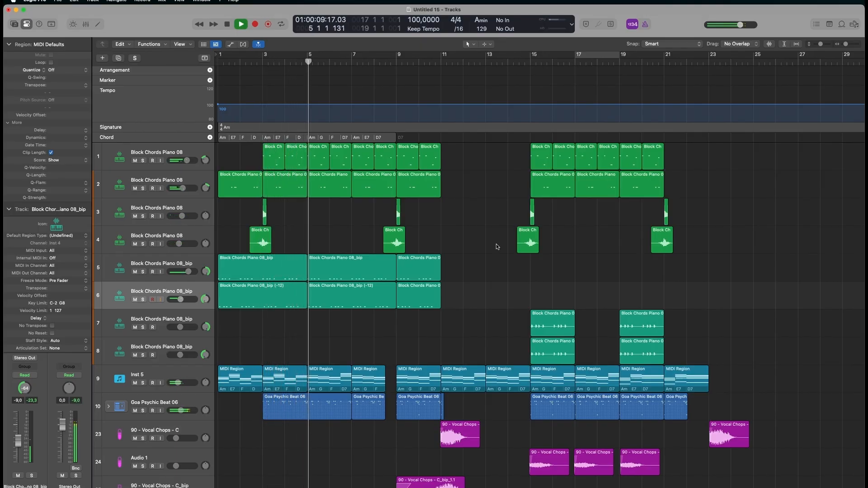
pyautogui.scroll(-1, 496, 246)
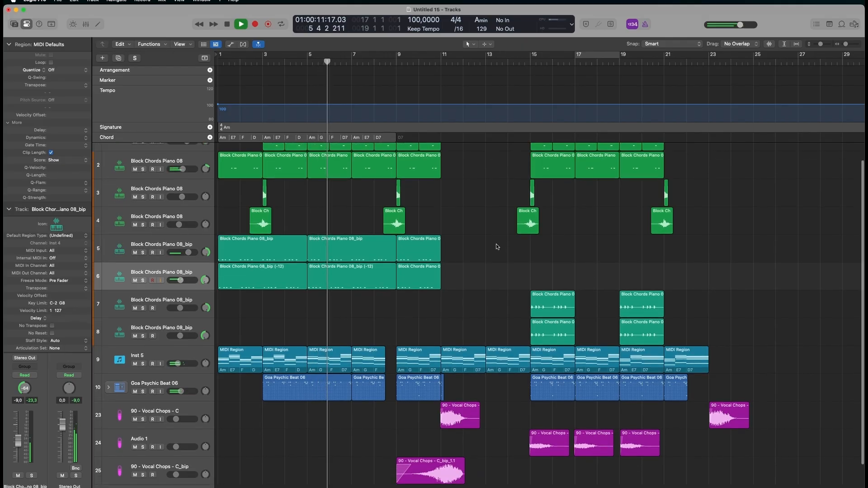
pyautogui.scroll(1, 496, 247)
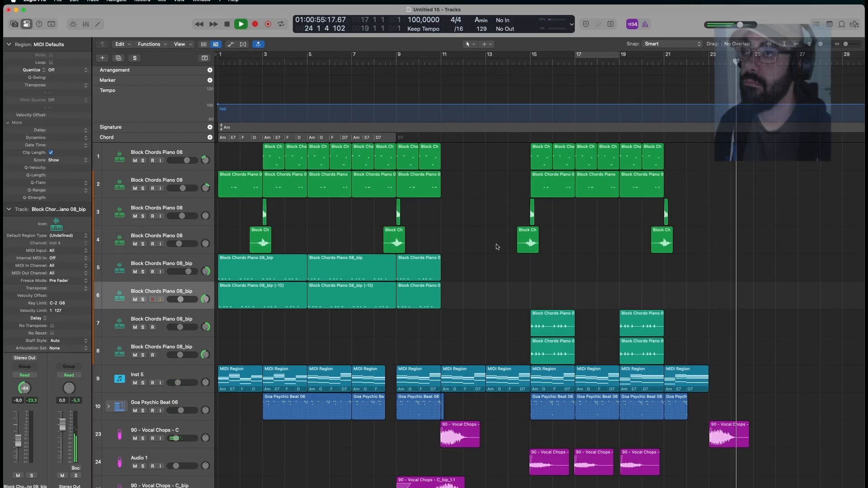
pyautogui.press('space')
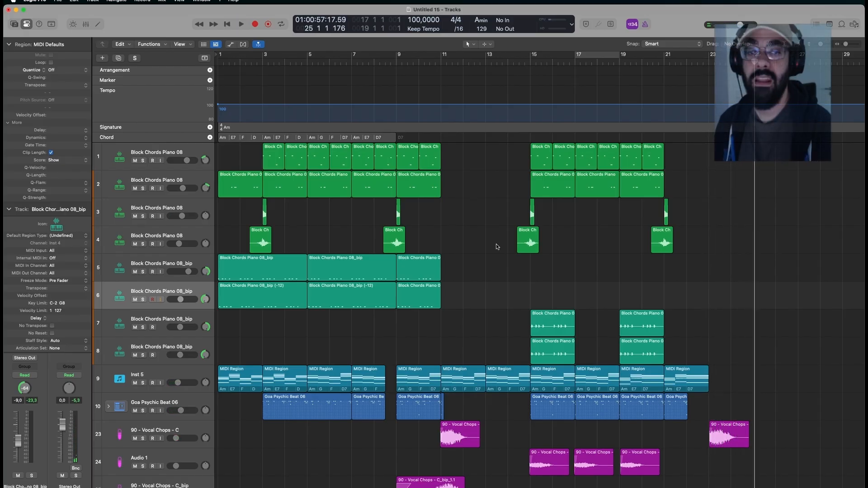